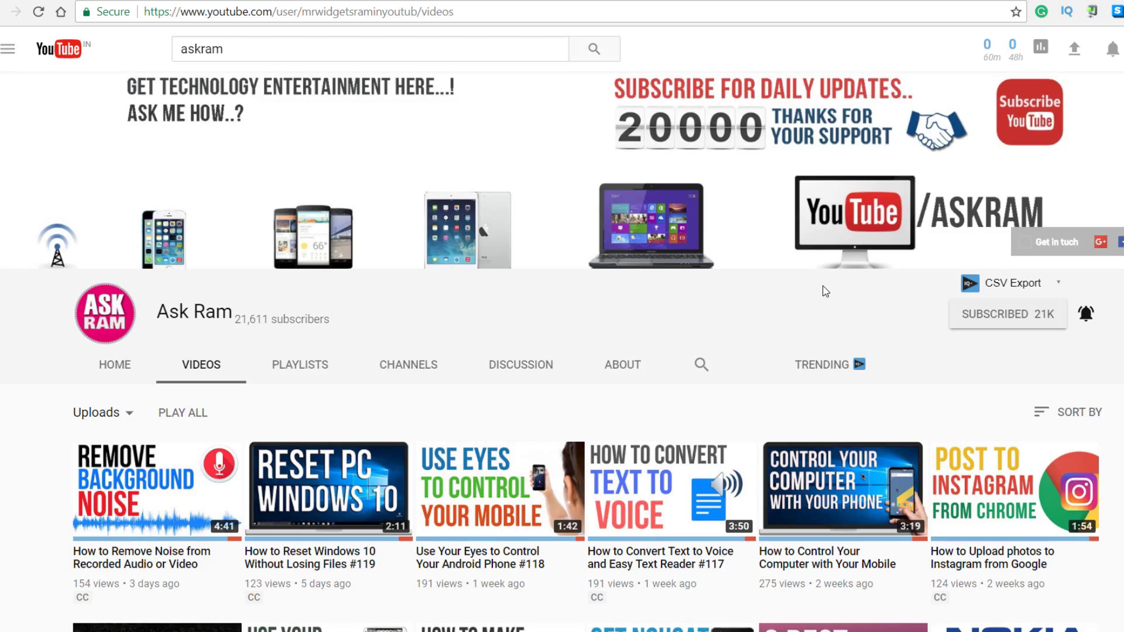
Scroll the channel's uploads down to the 'How to Record your Computer Screen with VLC' video
scroll(822, 290, down, 8)
scroll(826, 291, down, 7)
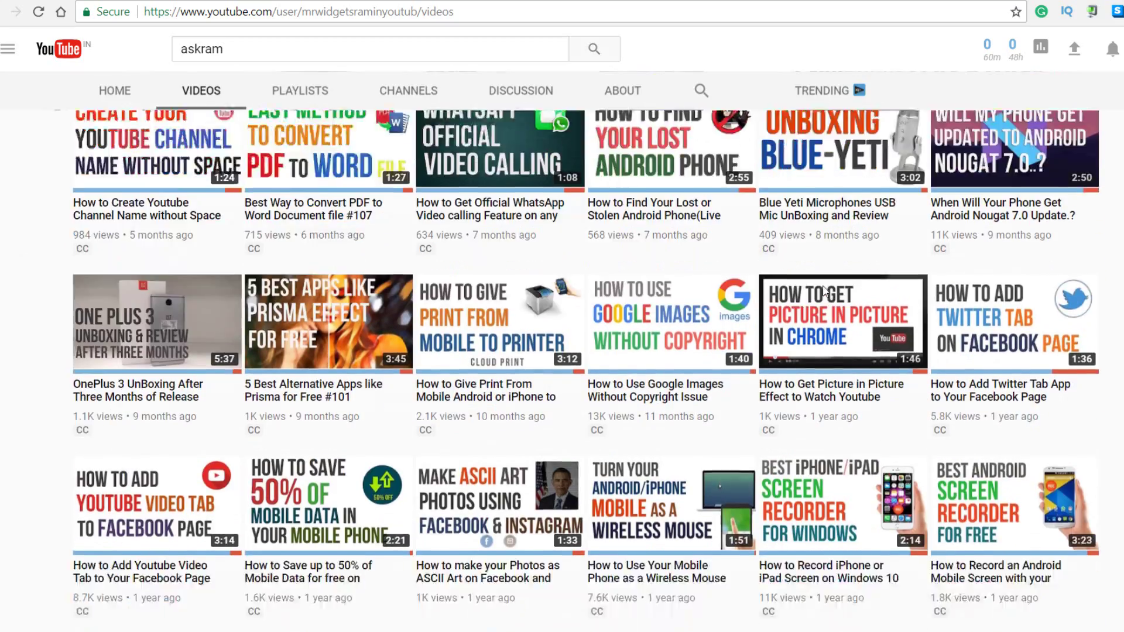
scroll(825, 290, down, 5)
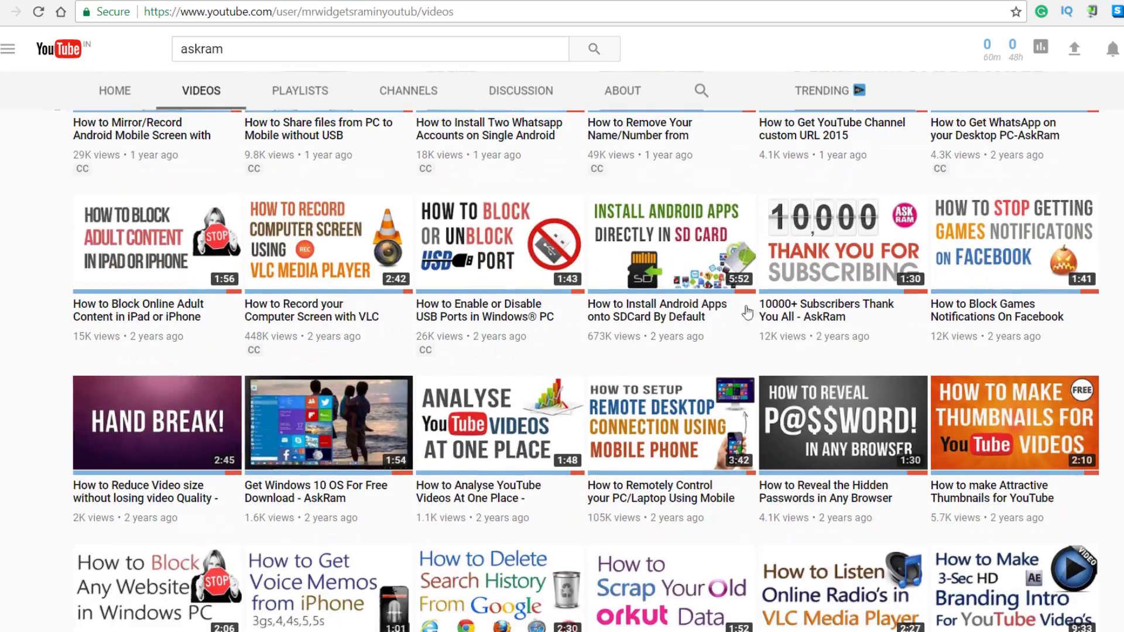
Open the 'How to Record your Computer Screen with VLC' video and read its comments about VLC crashing
click(373, 329)
scroll(218, 437, down, 9)
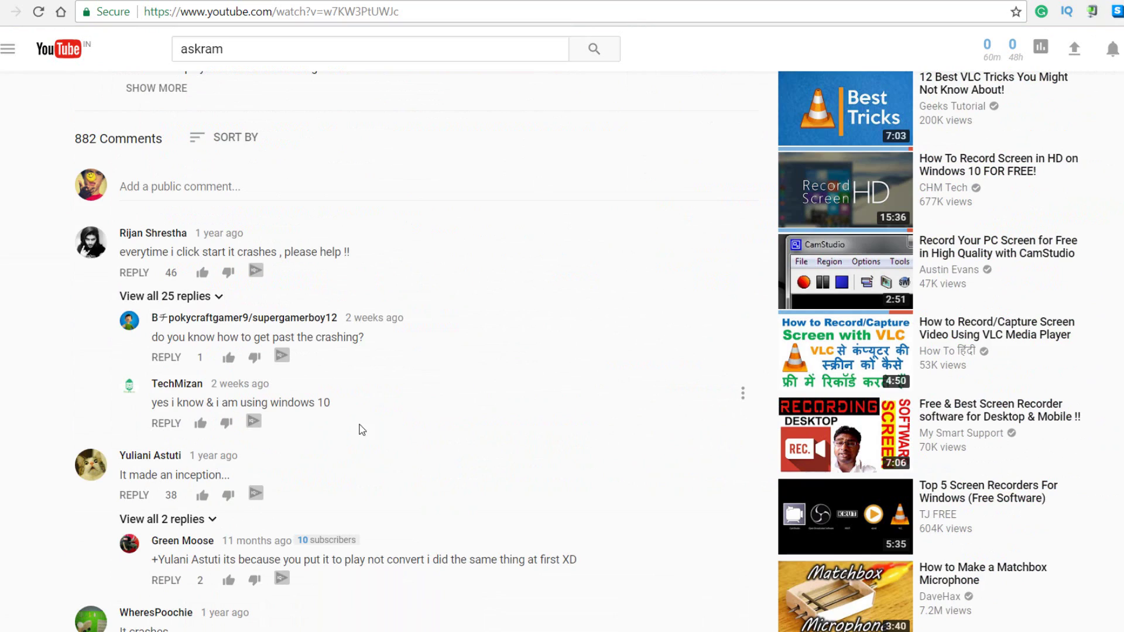
scroll(387, 433, down, 5)
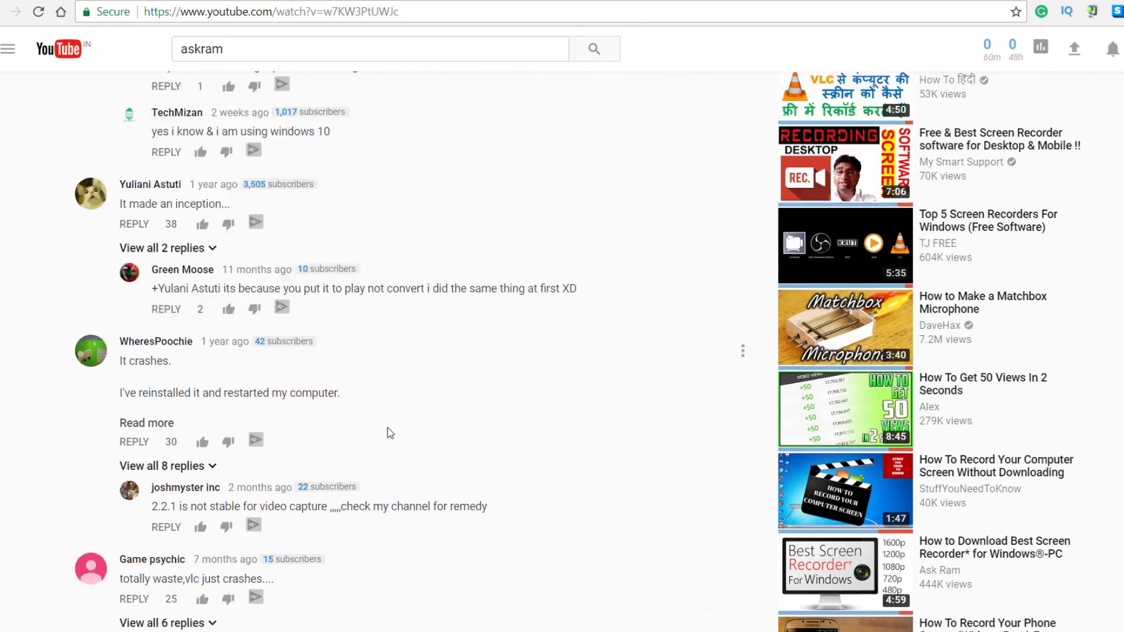
scroll(390, 433, down, 20)
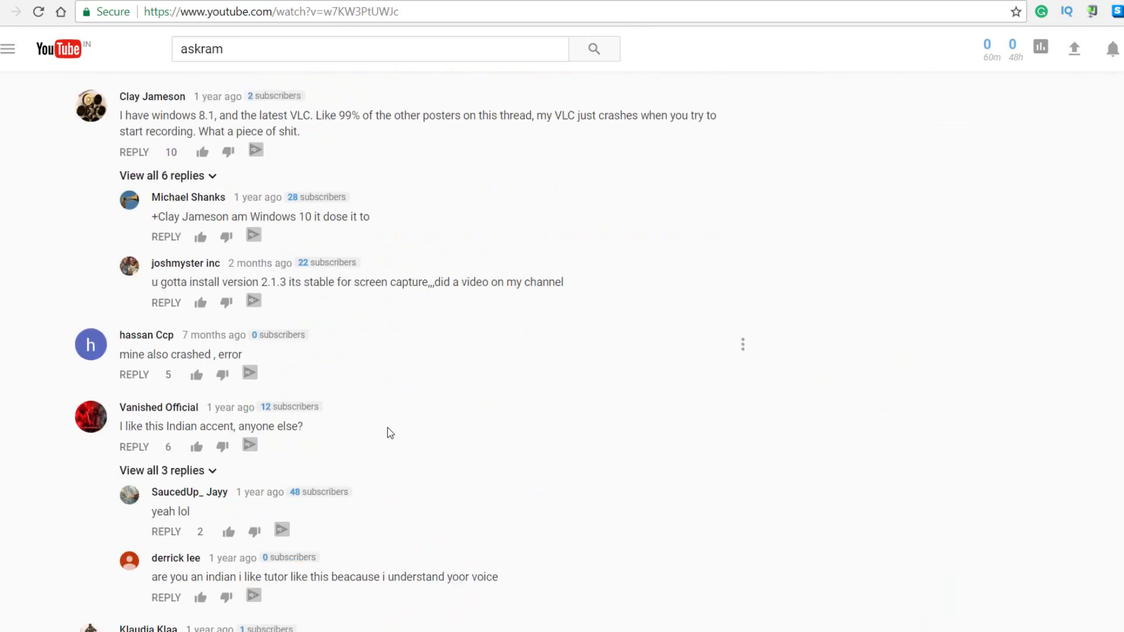
scroll(390, 433, down, 7)
scroll(389, 431, down, 6)
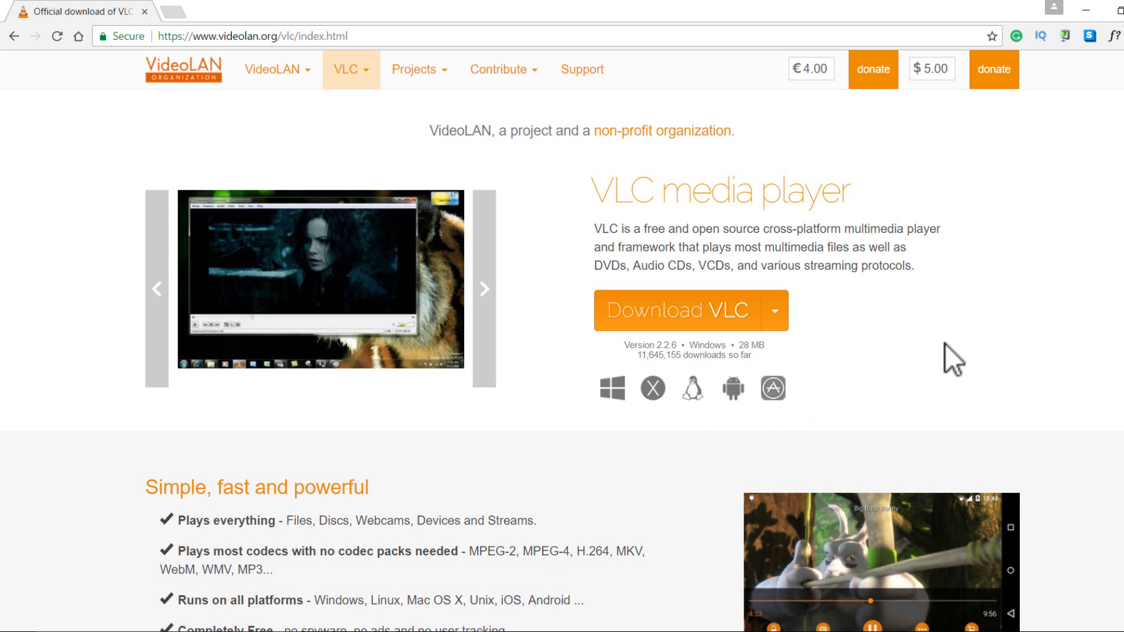
Download the VLC 2.2.6 Windows installer from videolan.org and show Chrome's Downloads page
click(727, 319)
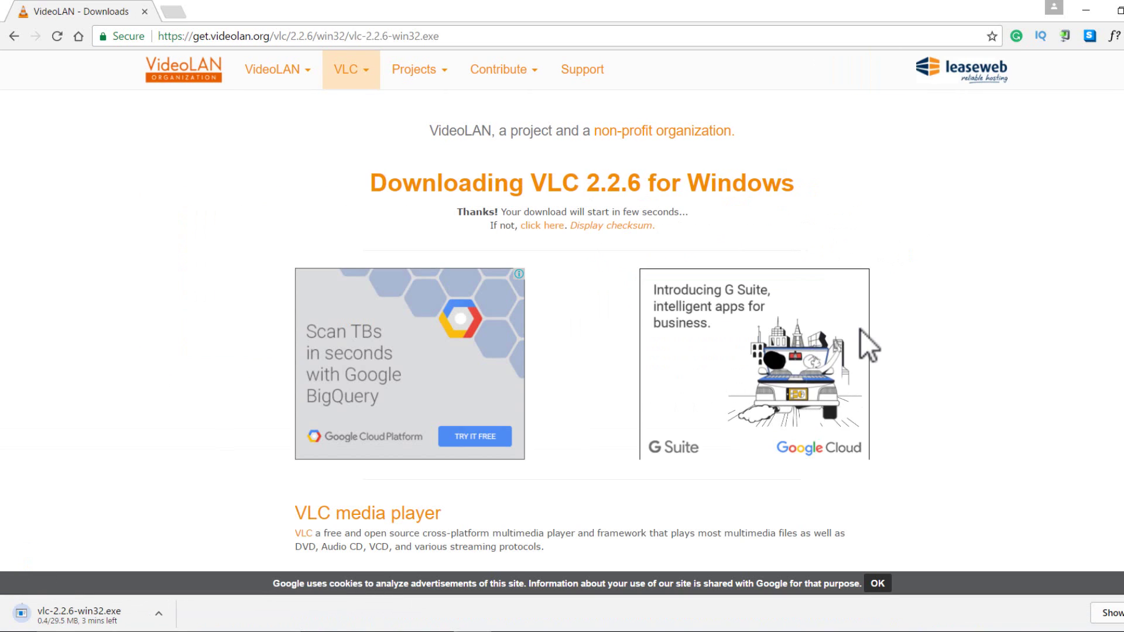
key(ctrl+j)
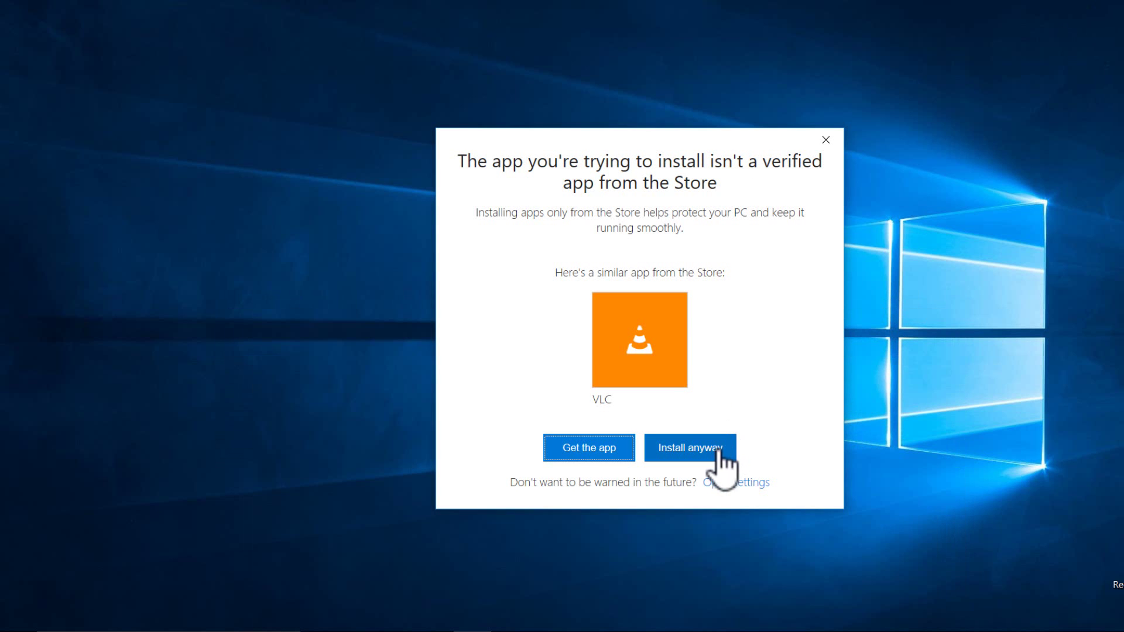
Install VLC despite the non-Store app warning and launch it when setup finishes
click(720, 466)
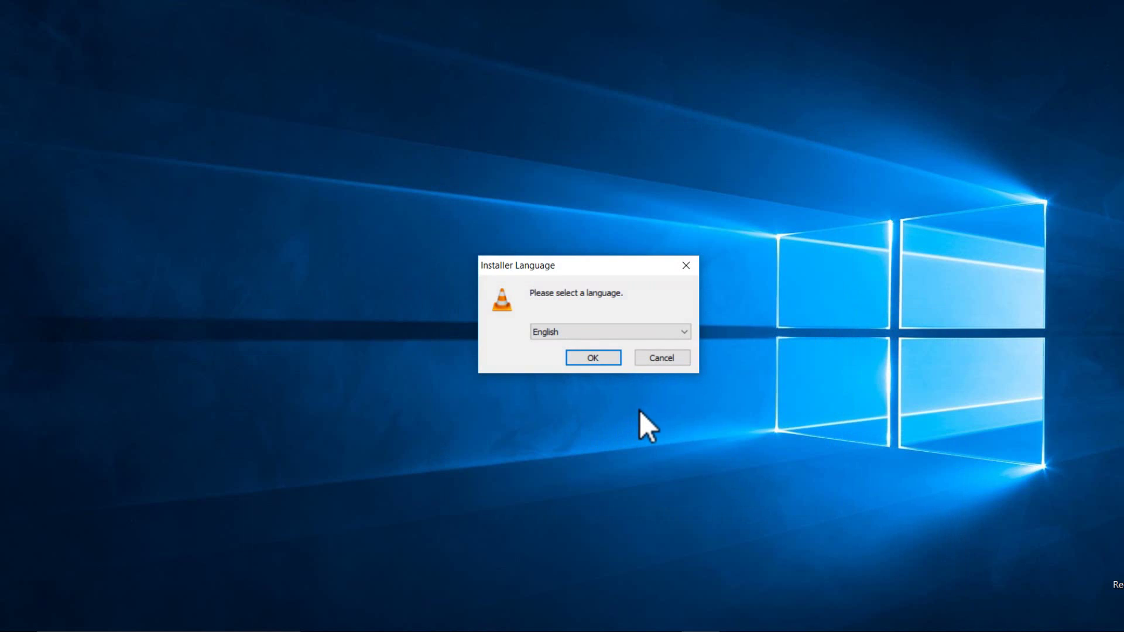
key(Return)
key(Return)
key(Return)
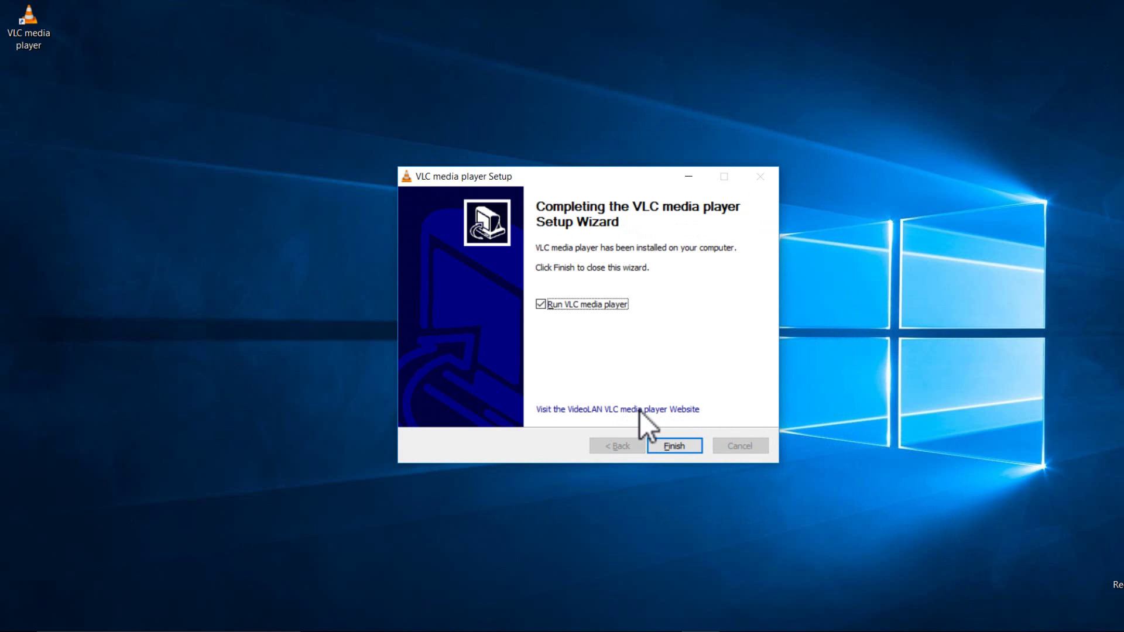
key(Return)
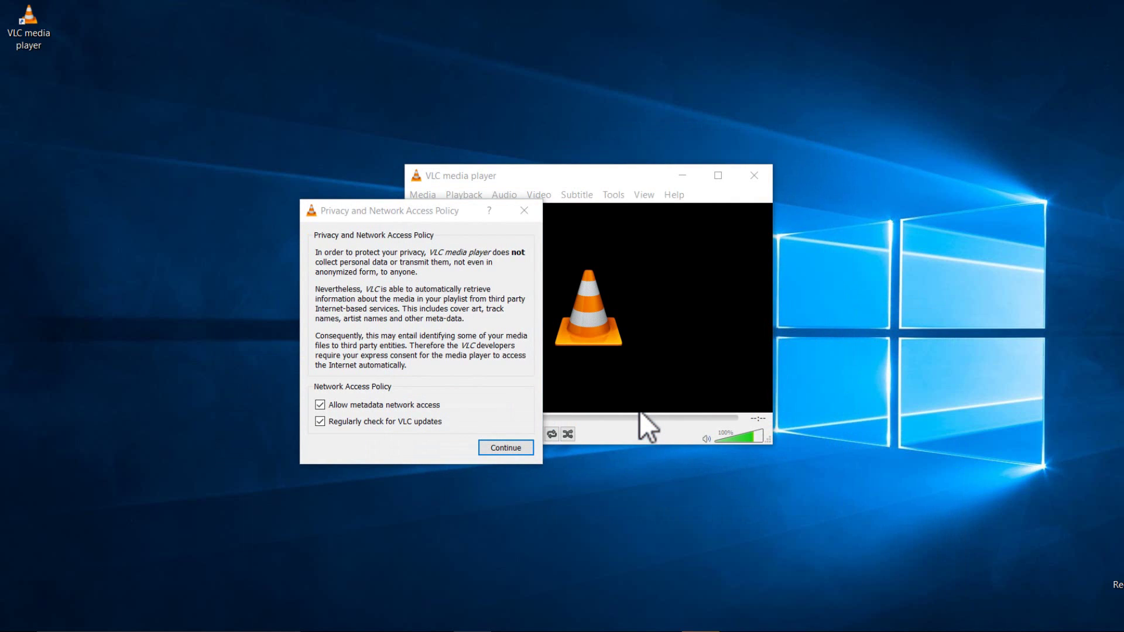
Accept VLC's privacy and network access policy and enable Advanced Controls from the View menu
click(527, 447)
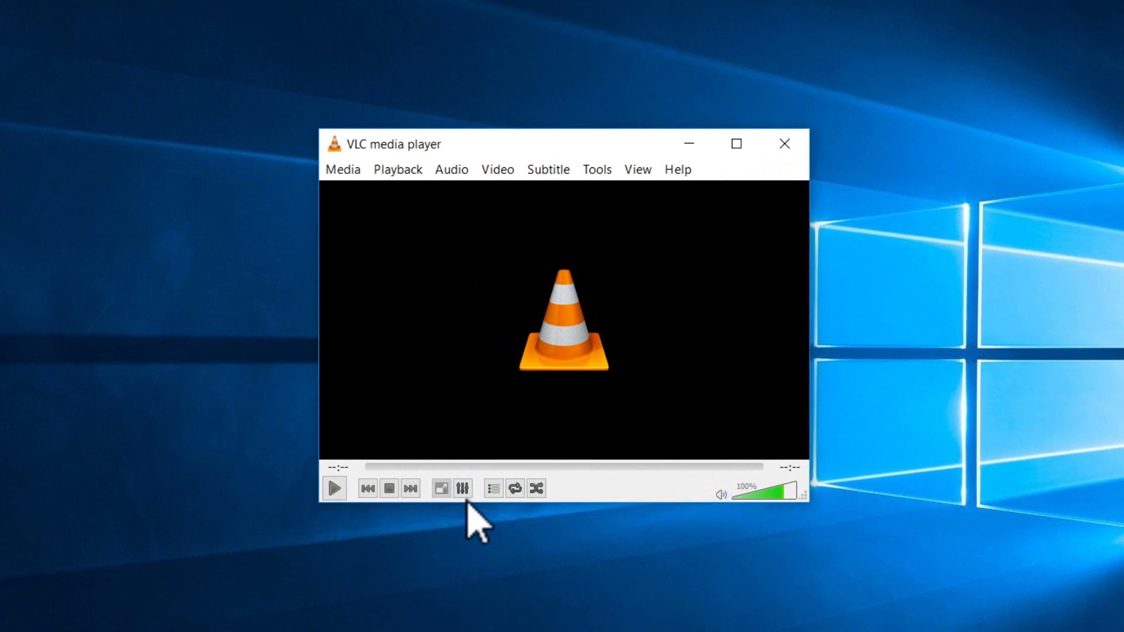
click(625, 214)
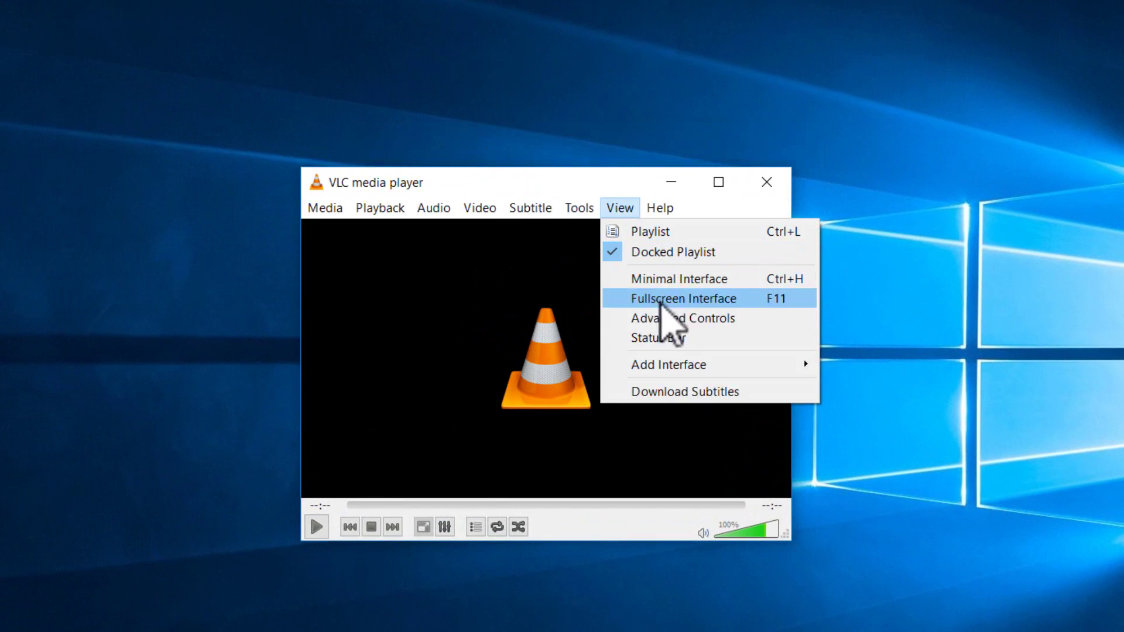
click(668, 321)
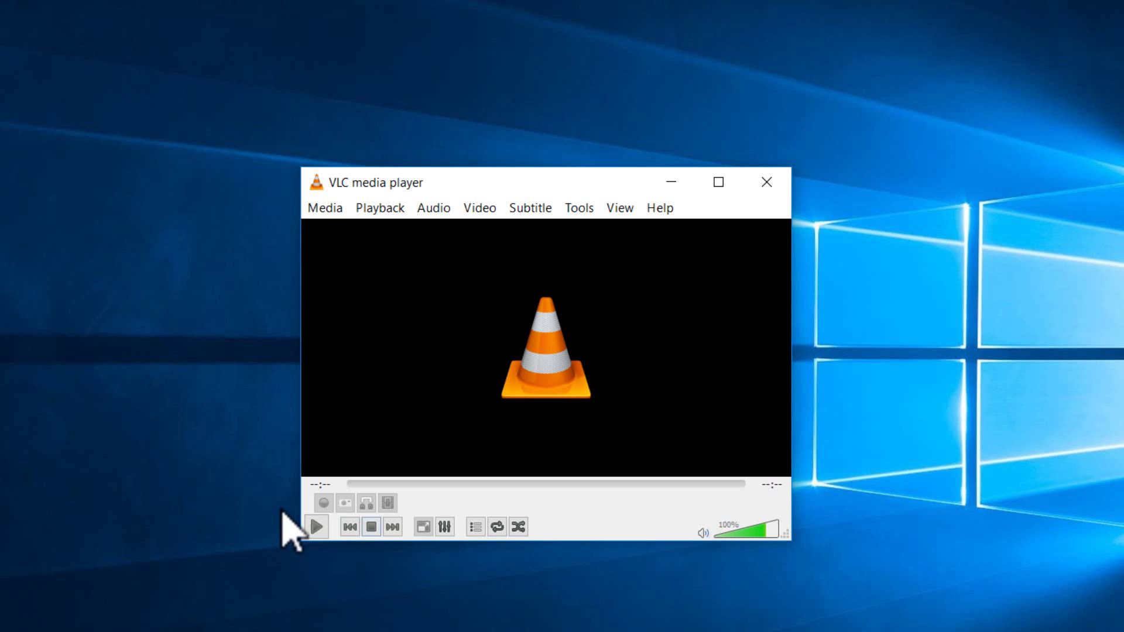
click(323, 210)
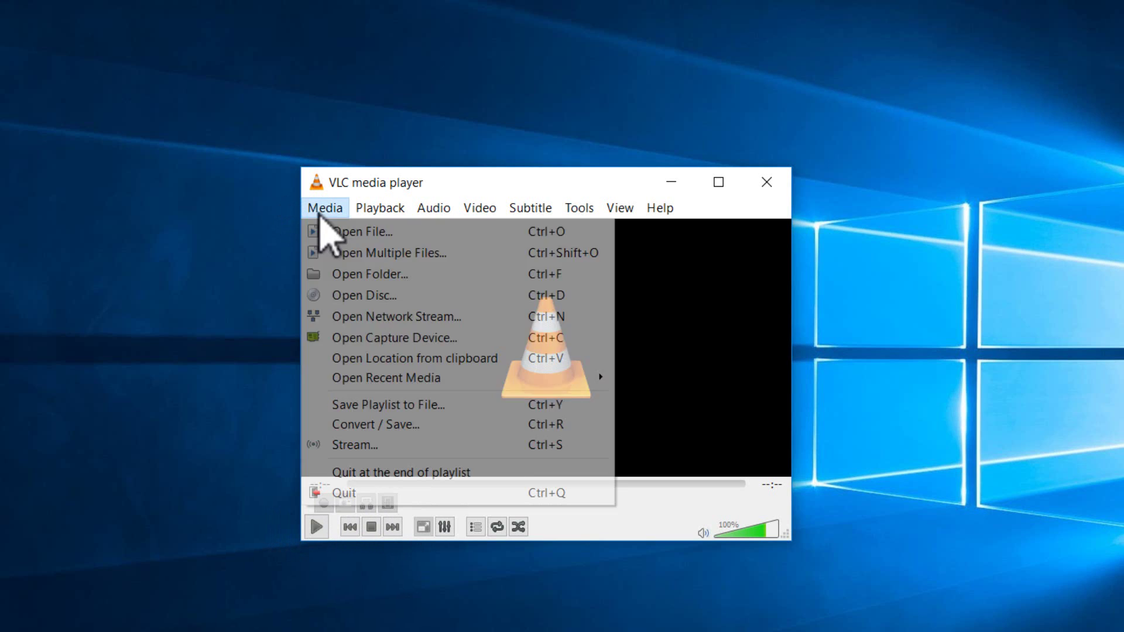
Set up a Desktop capture at 12 f/s and send it to Convert instead of Play
click(519, 338)
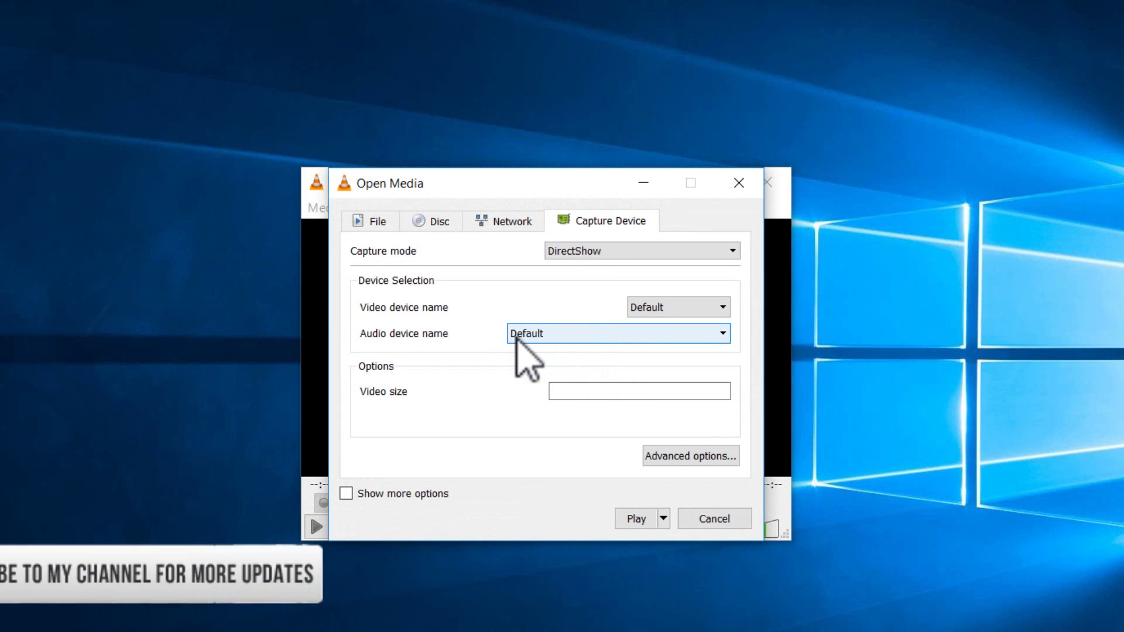
click(684, 252)
click(669, 294)
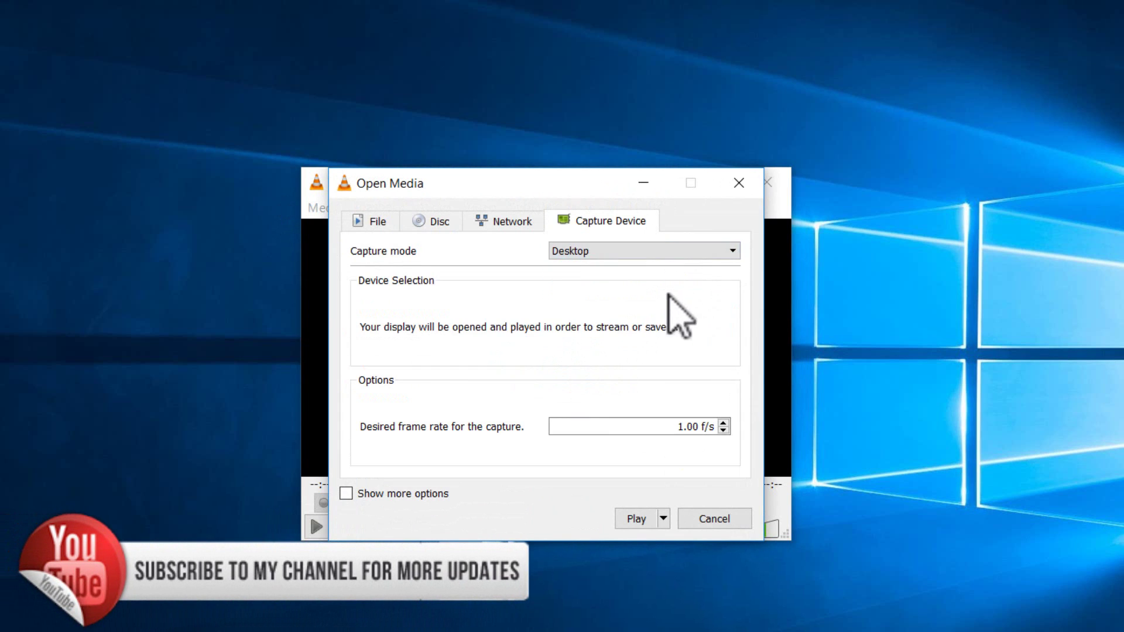
click(680, 426)
text(2)
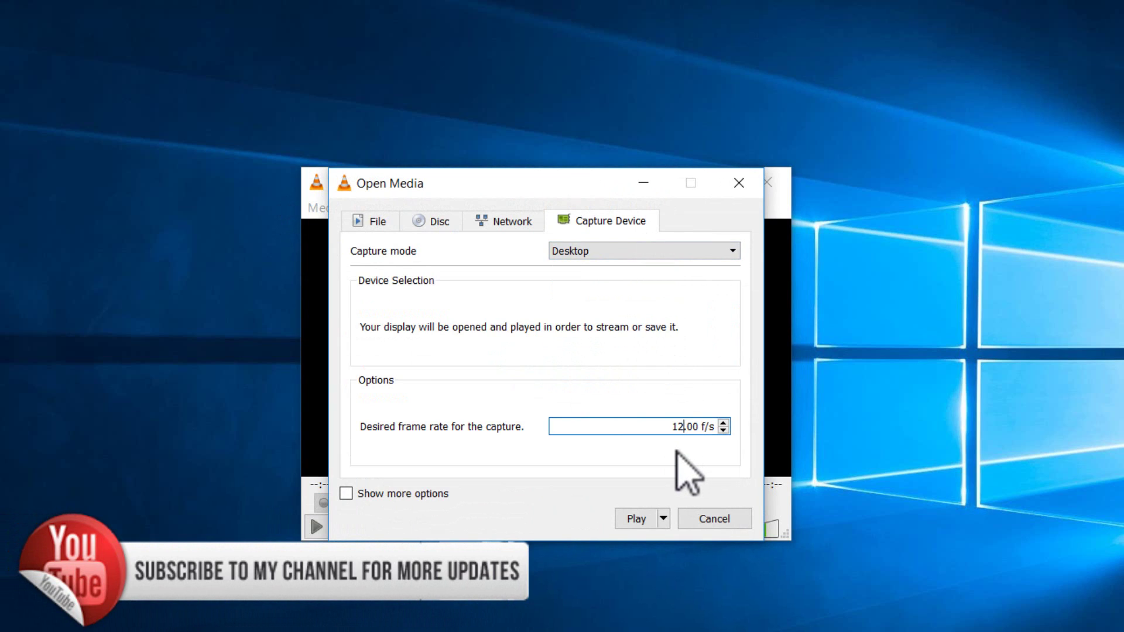
click(663, 516)
click(667, 601)
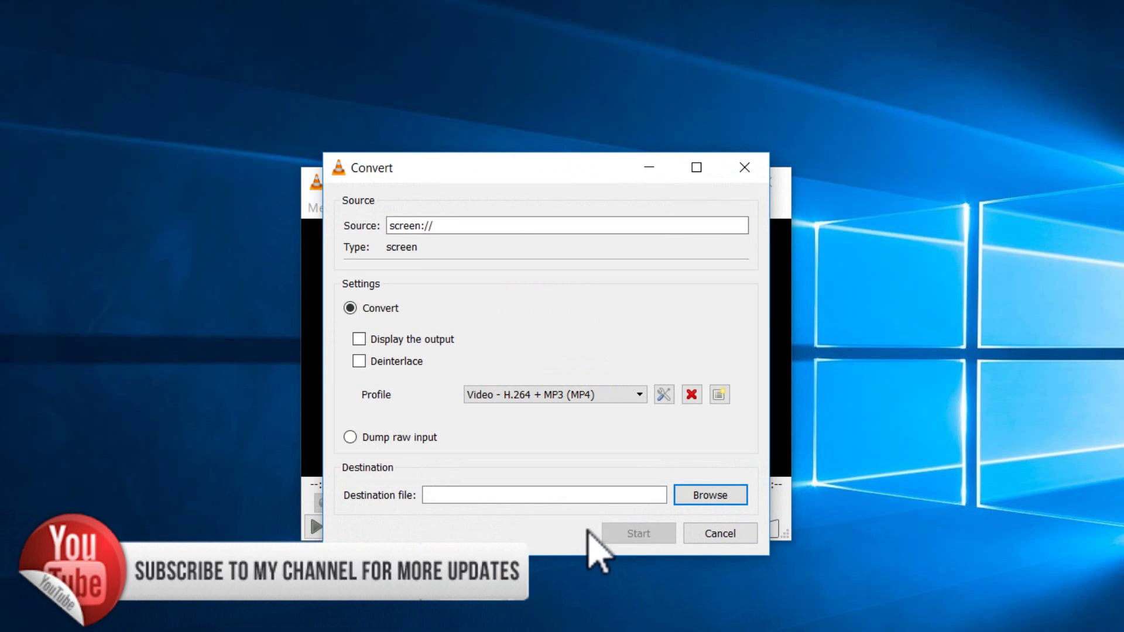
Create a 'Screen record' conversion profile using the MP4/MOV container and H-264 video codec
click(718, 395)
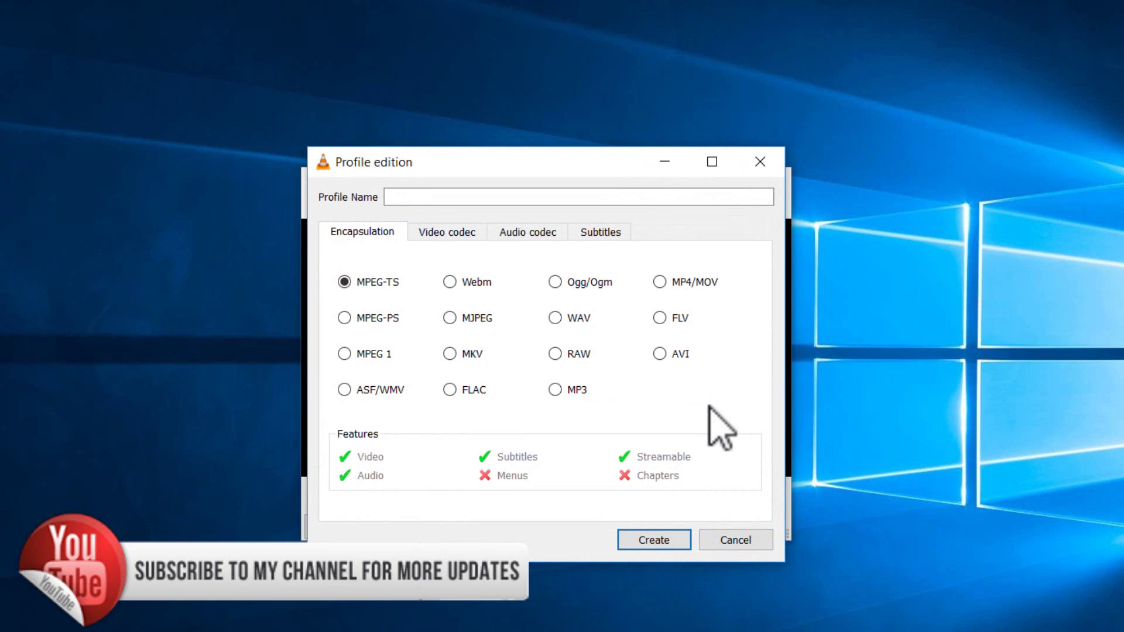
click(659, 283)
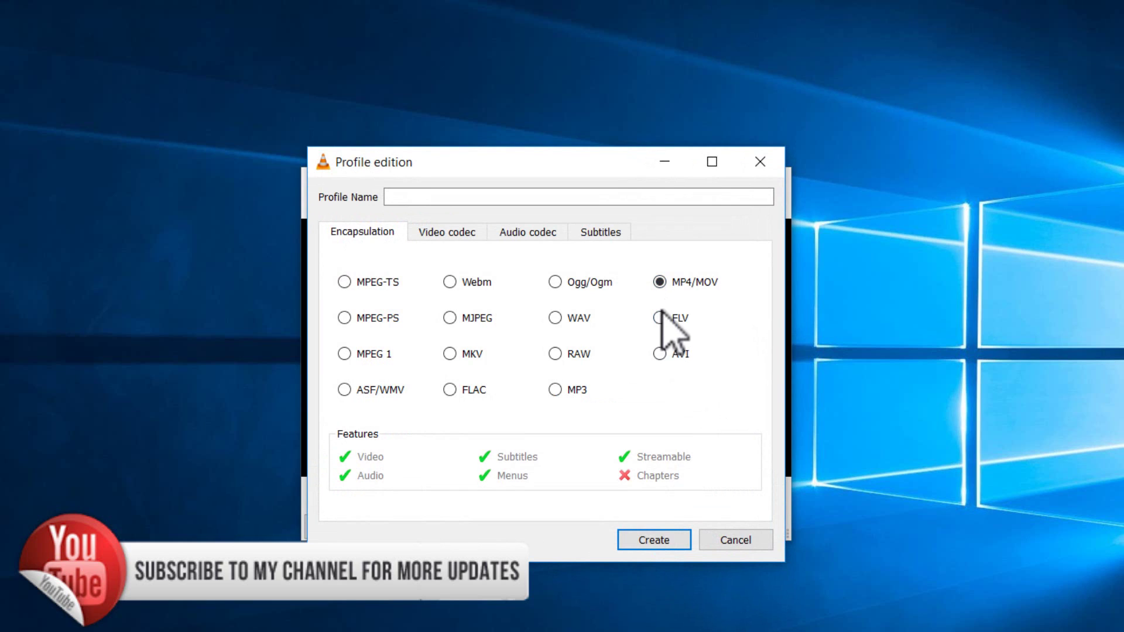
click(468, 234)
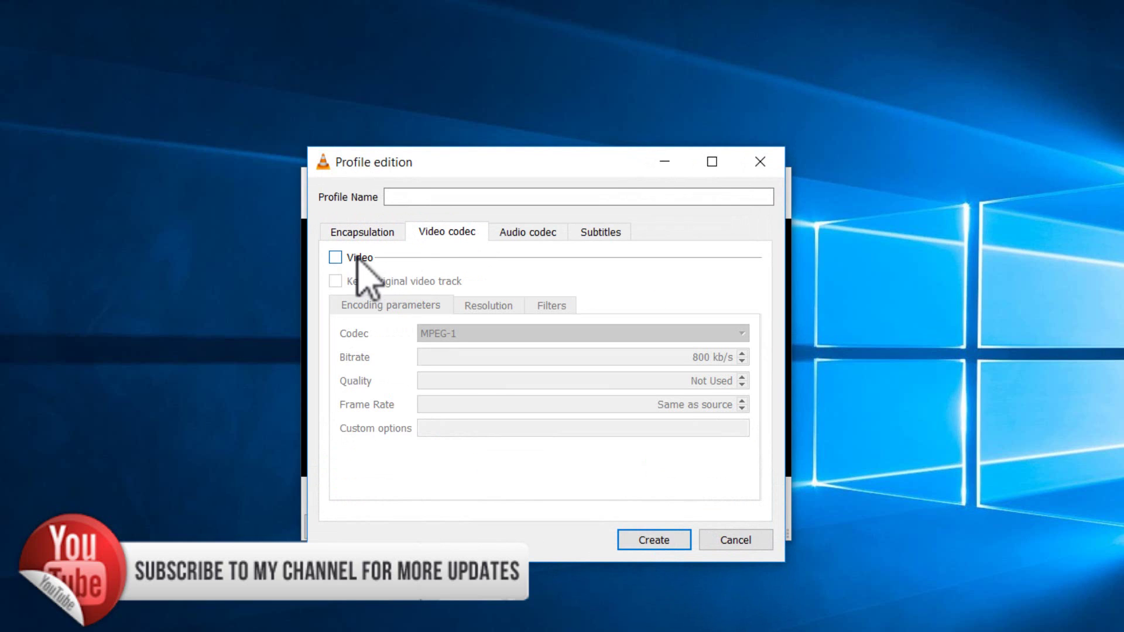
click(334, 257)
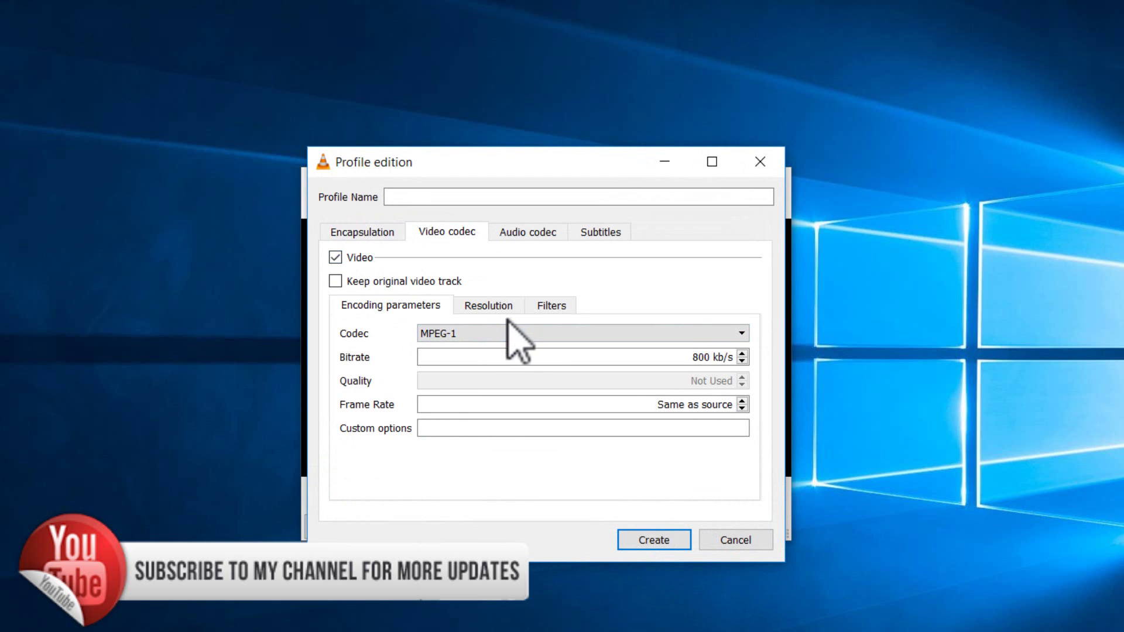
click(632, 331)
click(595, 442)
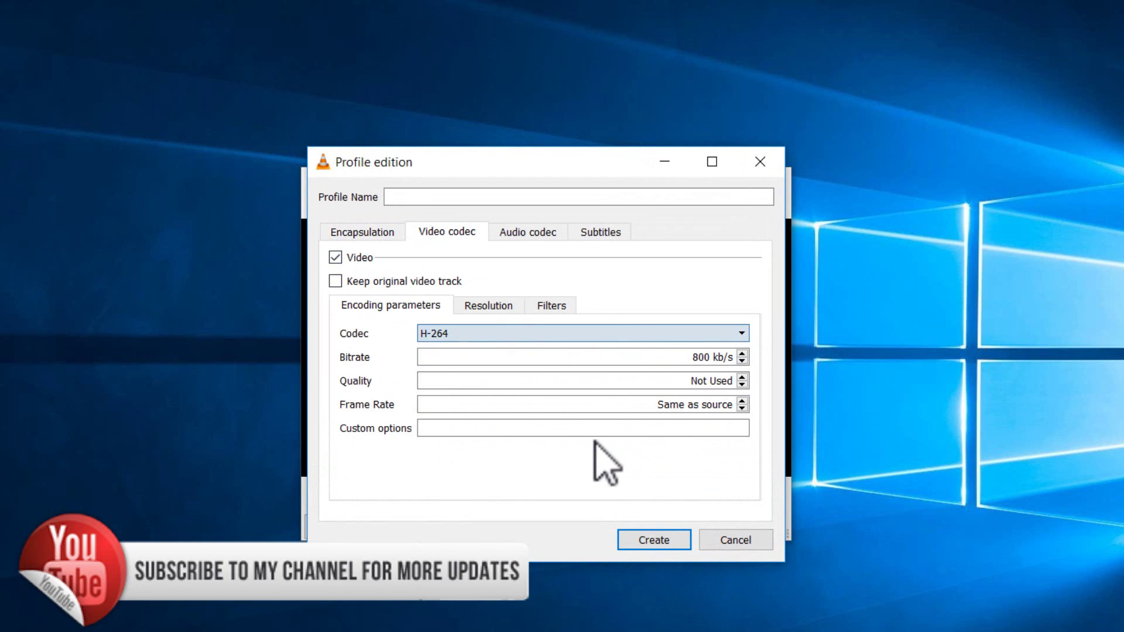
click(371, 233)
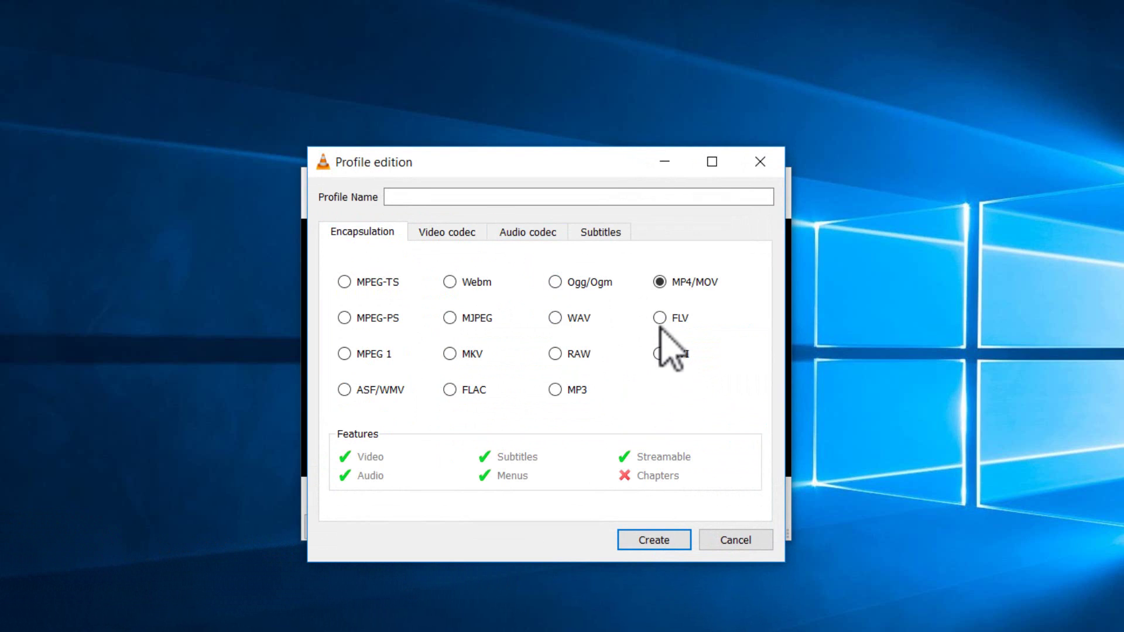
click(468, 199)
text(Screen record)
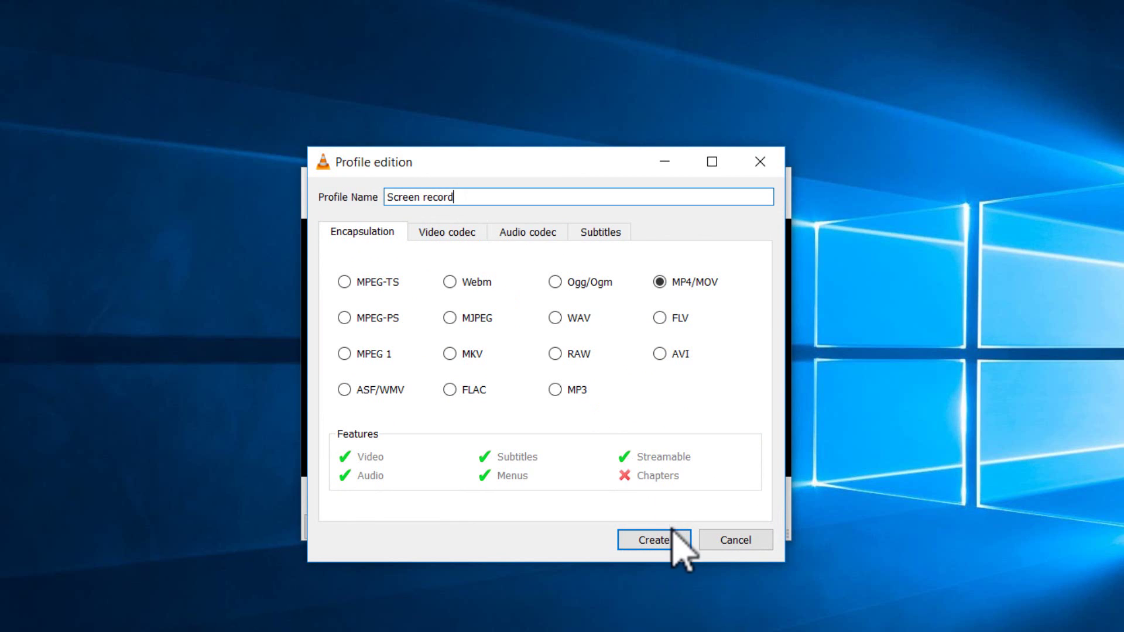
click(670, 541)
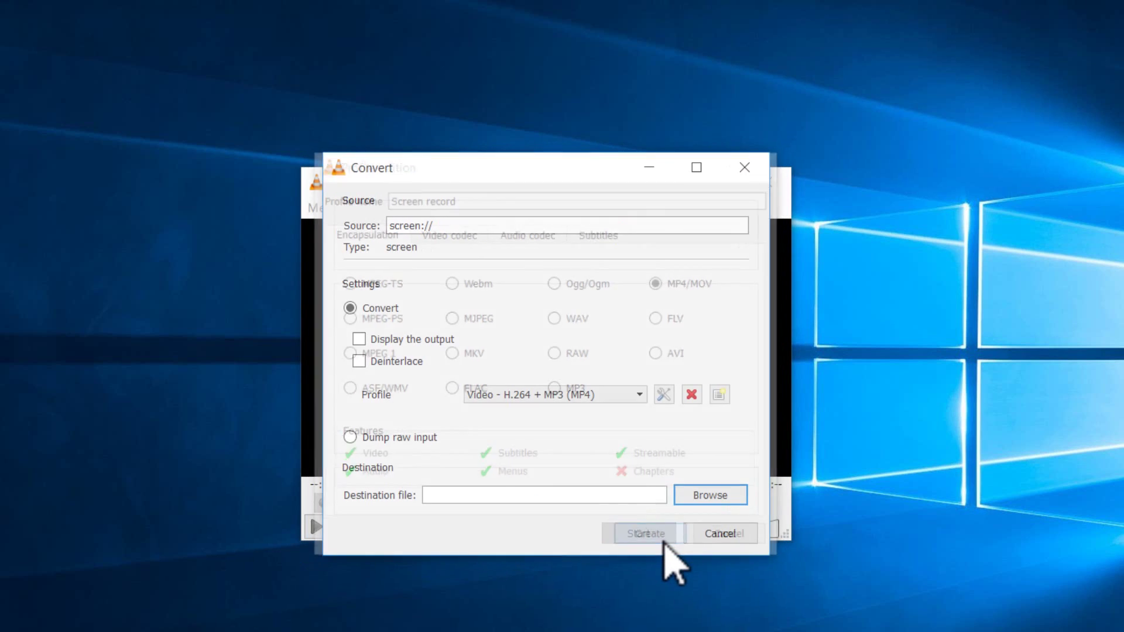
Set the Convert destination file to Demo.mp4 on the Desktop
click(696, 495)
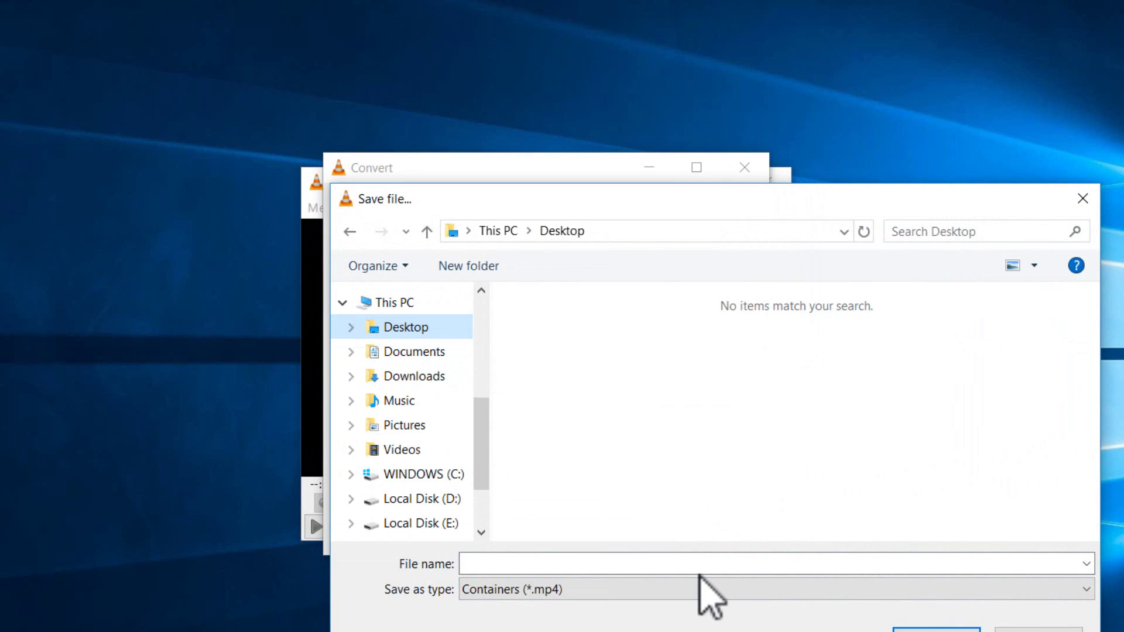
click(700, 563)
text(Demo)
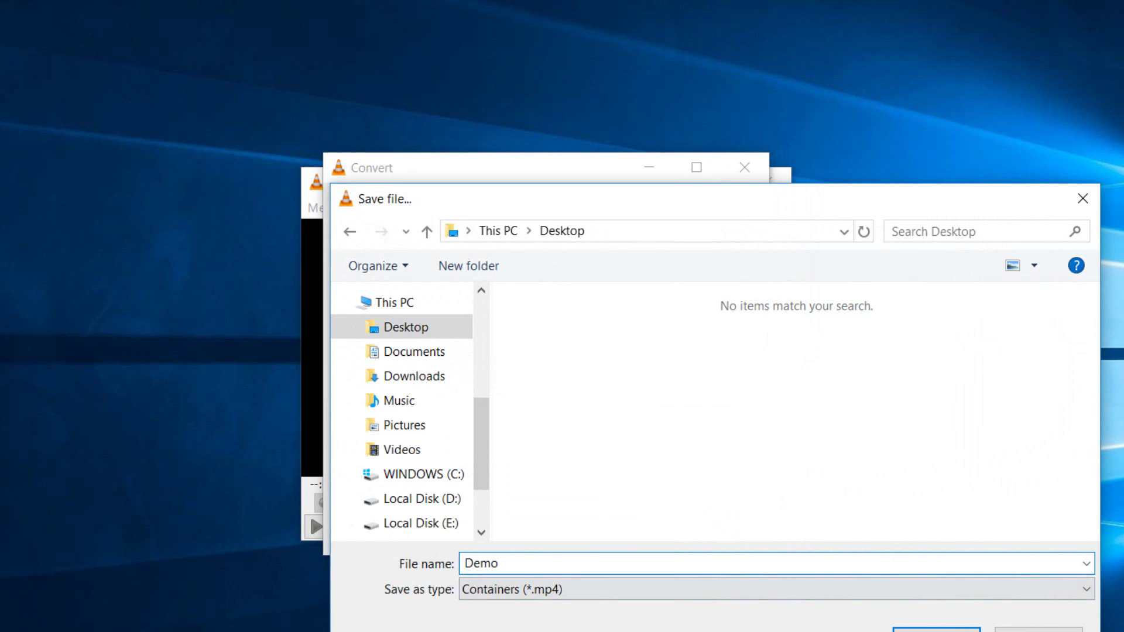
click(936, 629)
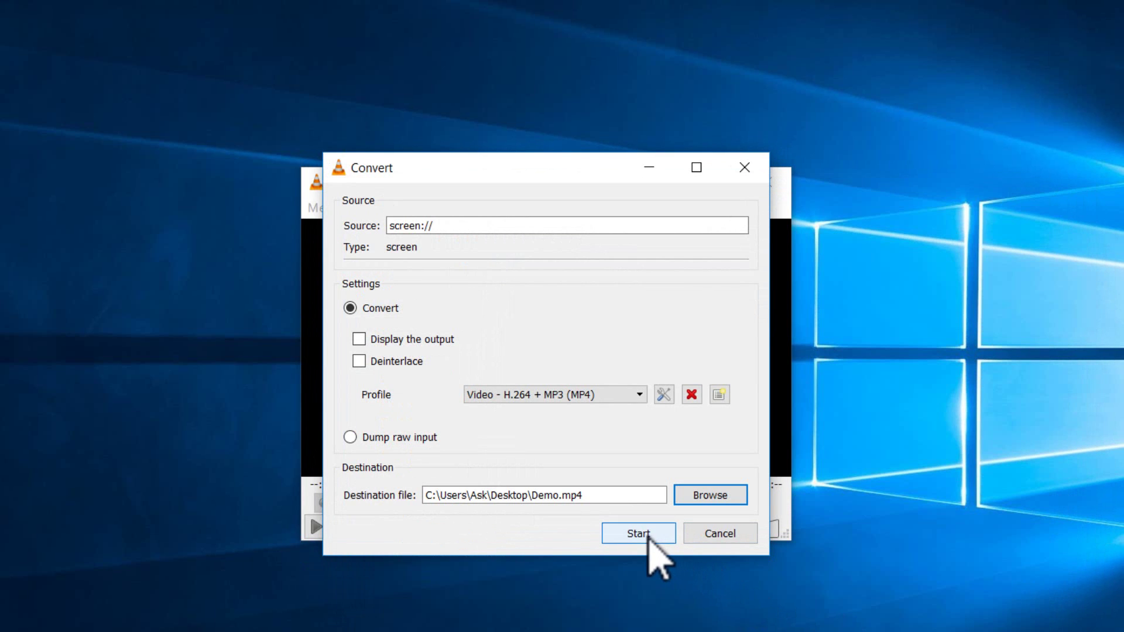
Start the VLC screen capture, then launch Audacity from a Start menu search for 'auda'
click(638, 533)
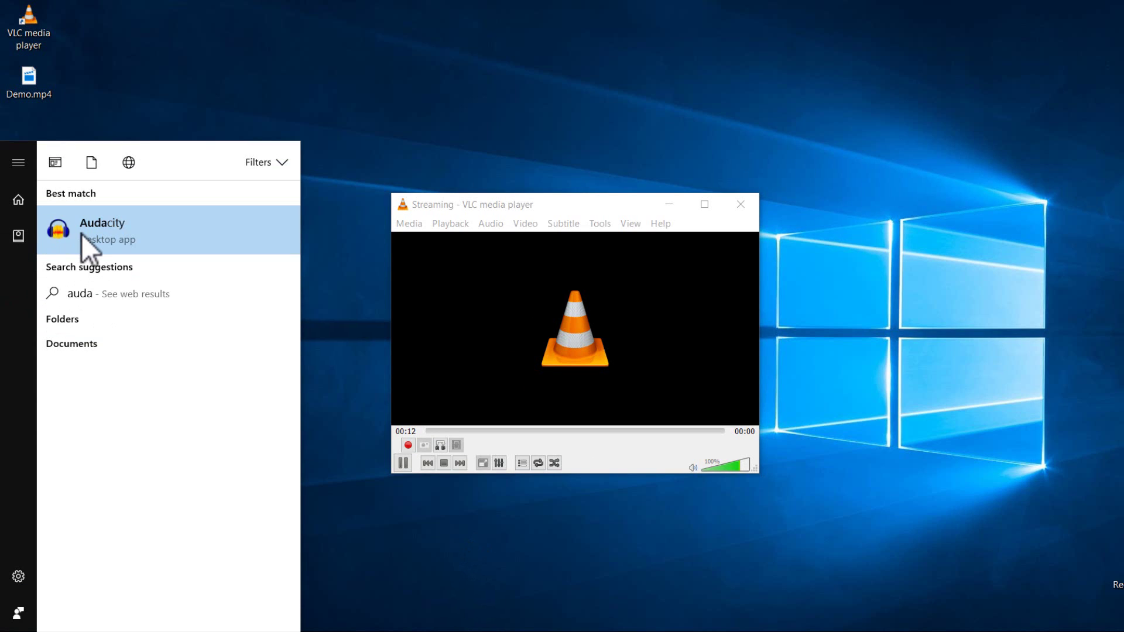
click(82, 234)
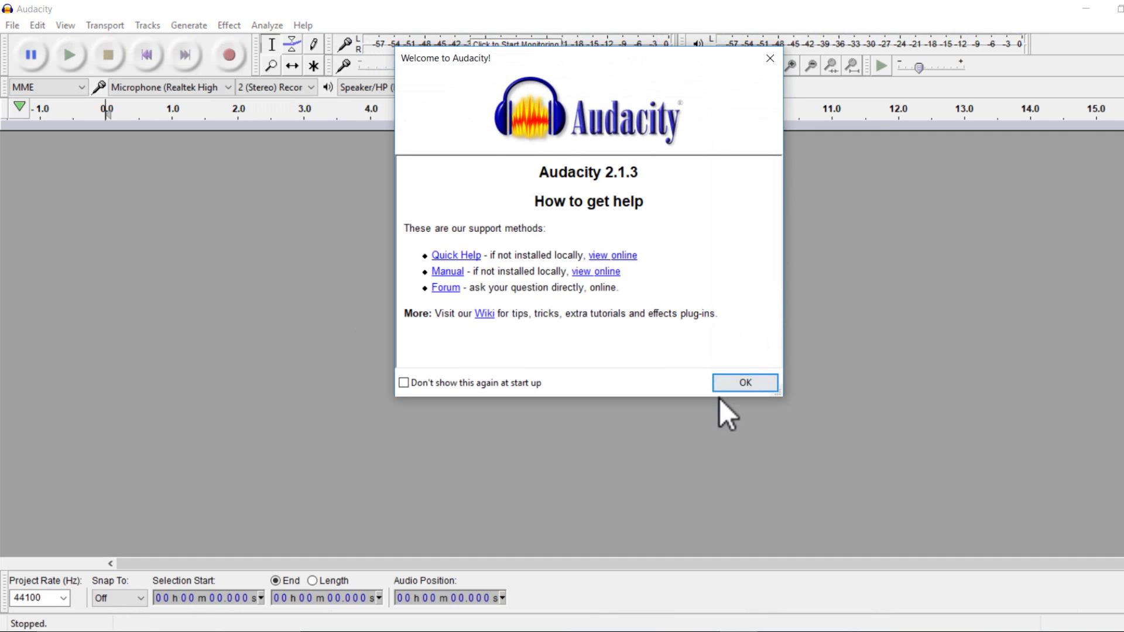
Dismiss Audacity's welcome dialog, start recording the voice track, and minimize Audacity
click(732, 383)
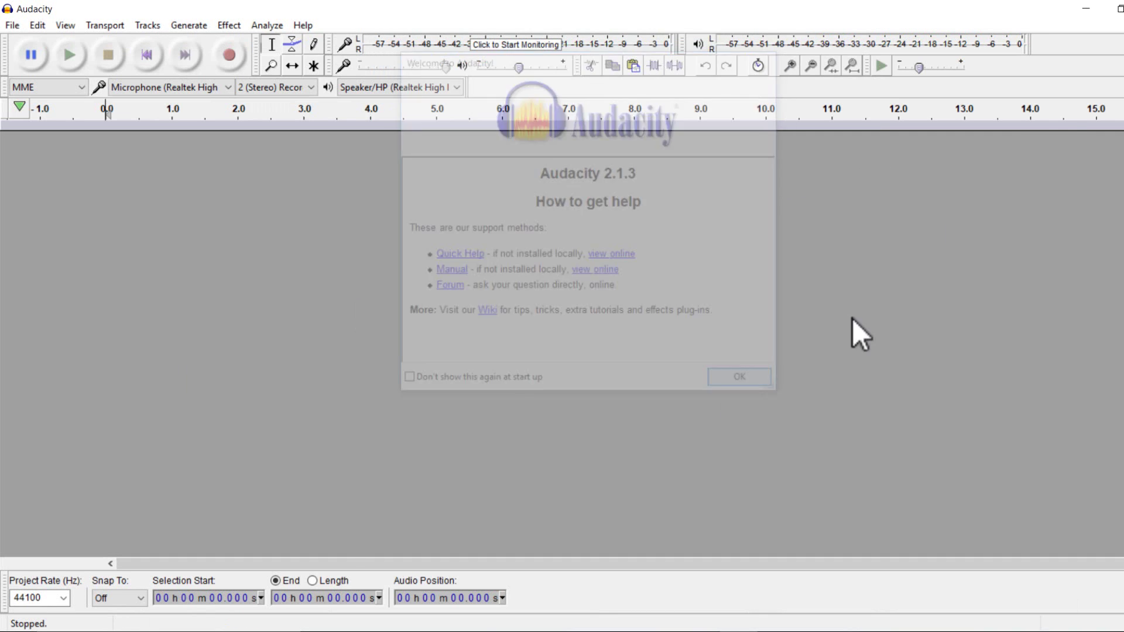
click(1119, 9)
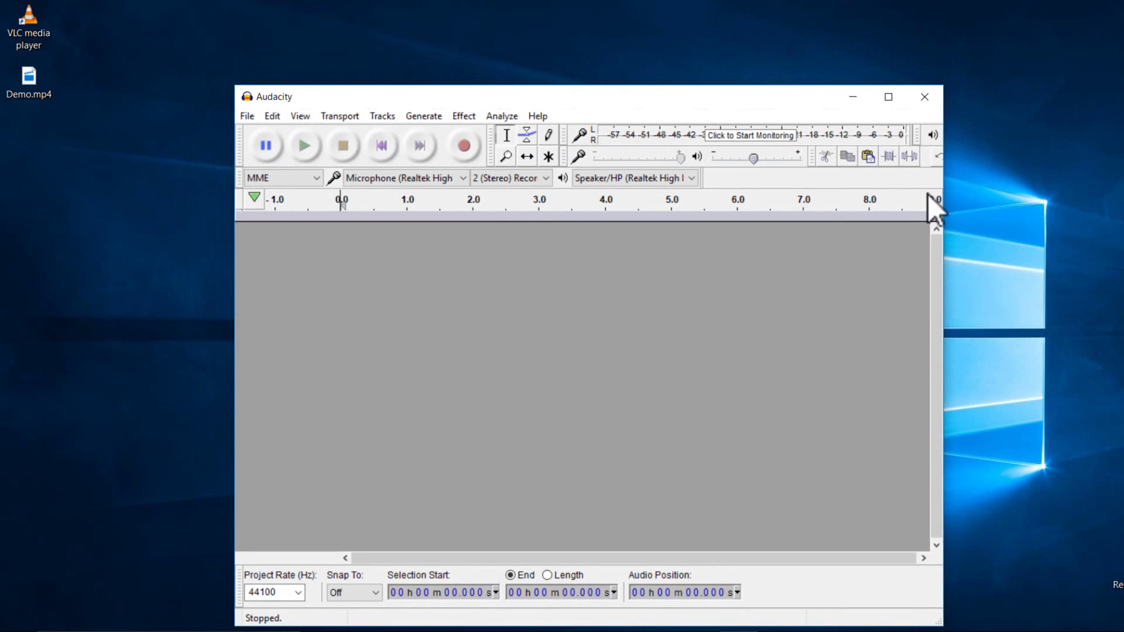
click(468, 148)
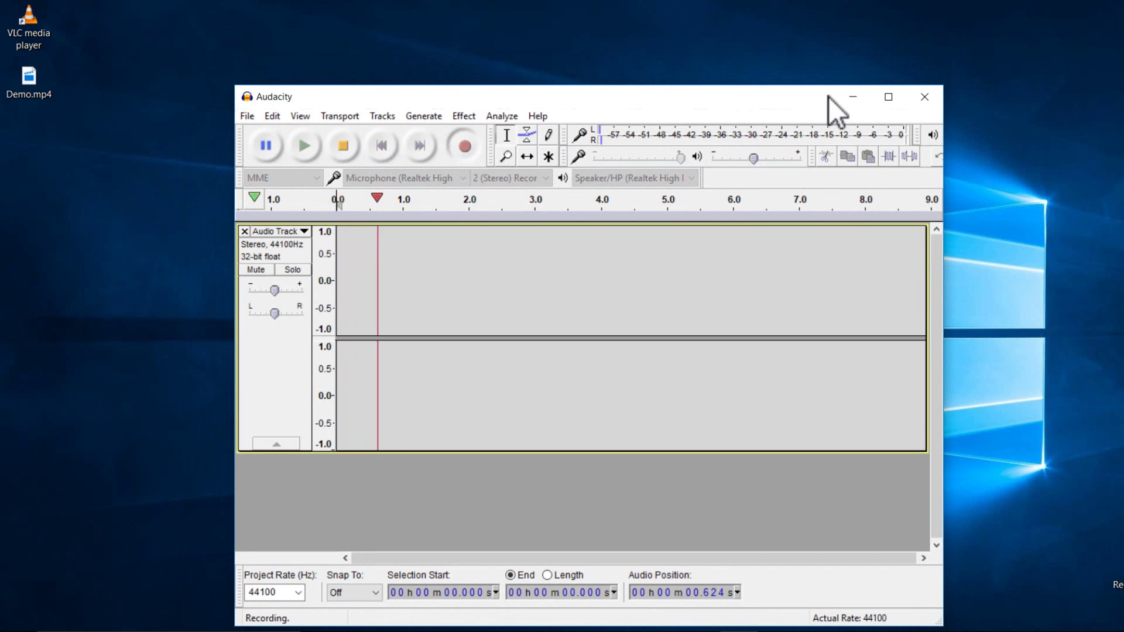
click(854, 97)
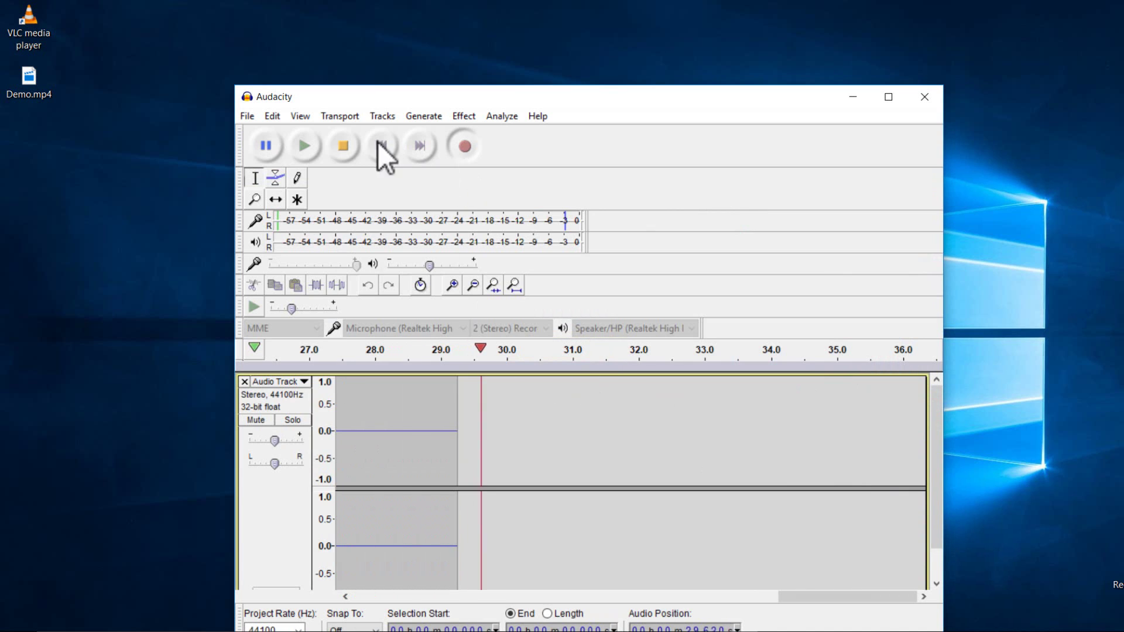
Stop the roughly 25-second stereo voice recording and maximize Audacity
click(343, 146)
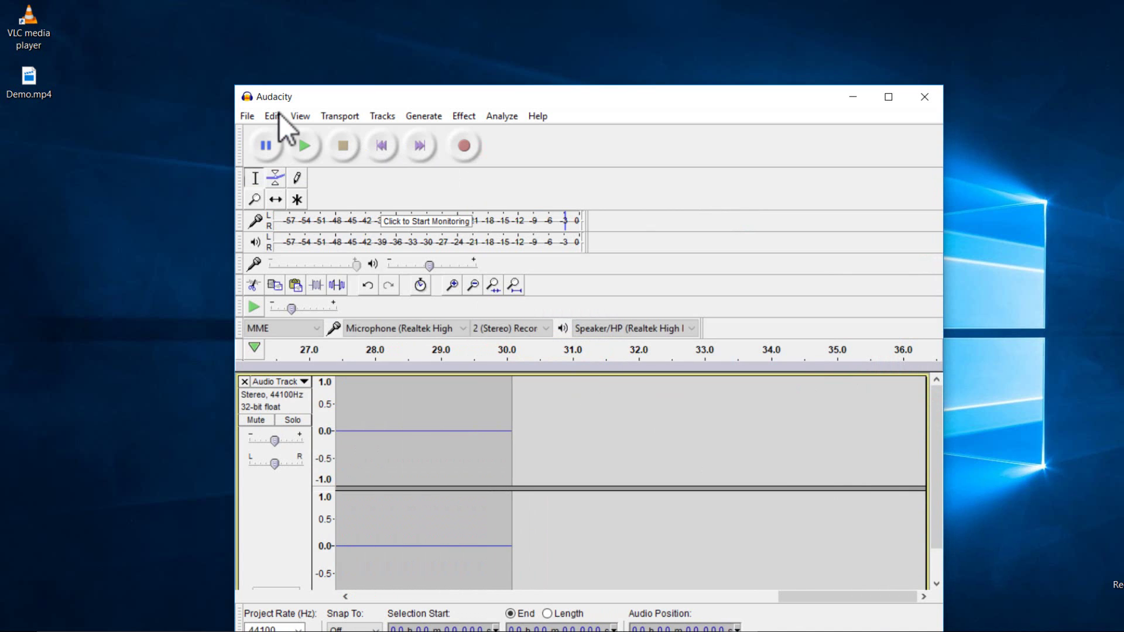
double_click(567, 94)
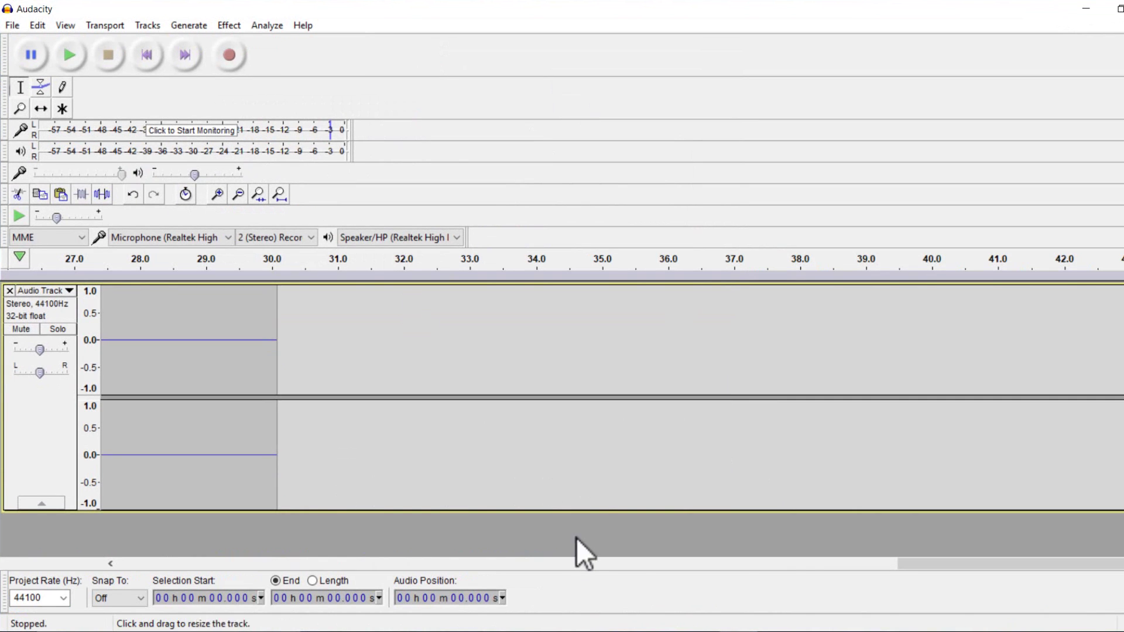
mouse_move(901, 564)
mouse_down()
mouse_move(412, 566)
mouse_move(482, 571)
mouse_up()
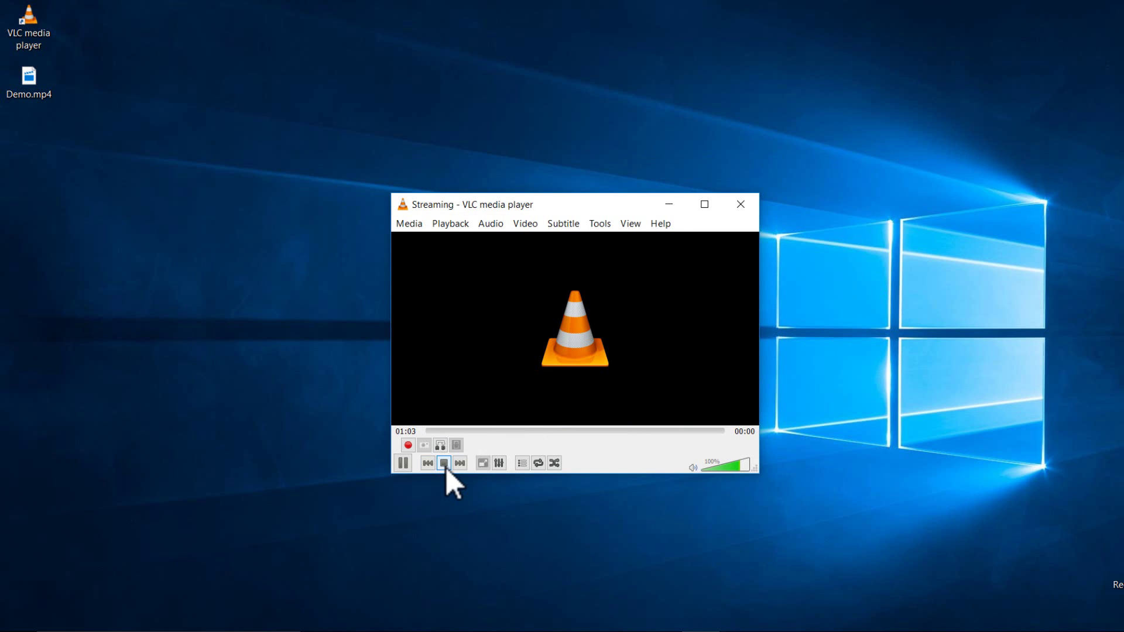
Stop the screen capture, play Demo.mp4 in VLC, and shrink the player to fit the video
click(445, 467)
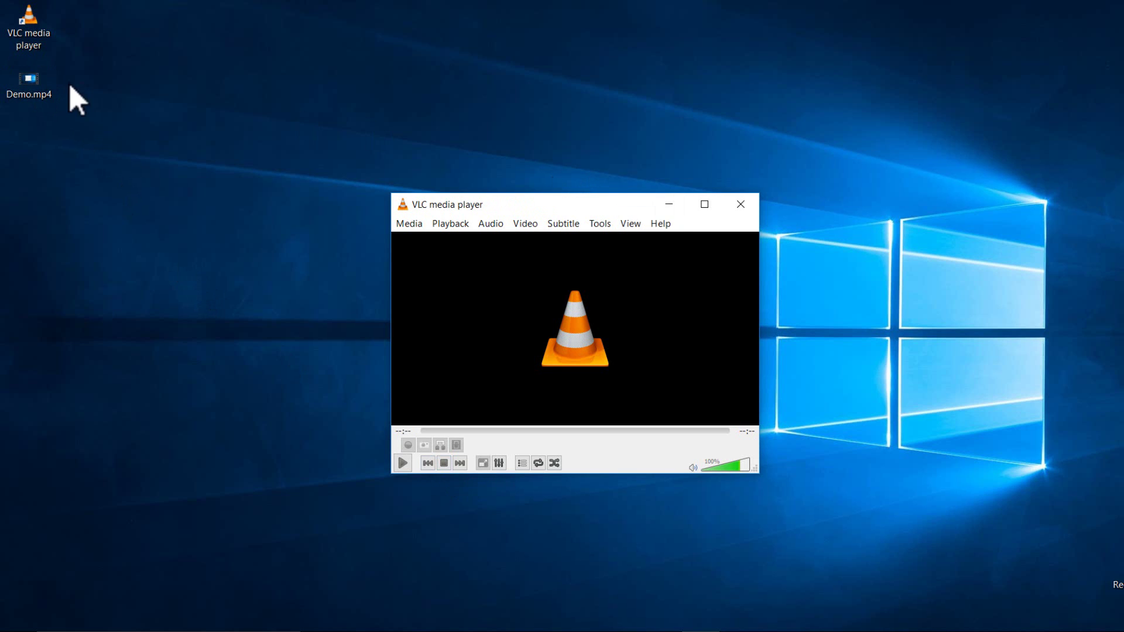
drag(28, 80, 644, 384)
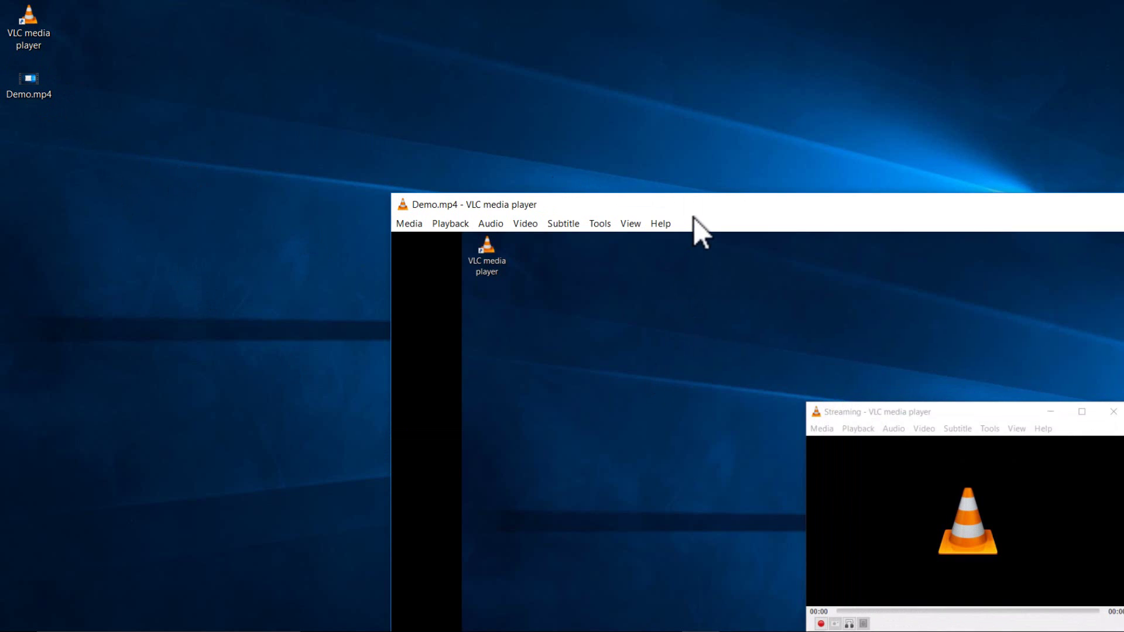
mouse_move(693, 214)
mouse_down()
mouse_move(647, 163)
mouse_move(646, 44)
mouse_up()
mouse_move(334, 24)
mouse_down()
mouse_move(687, 301)
mouse_move(785, 358)
mouse_move(381, 110)
mouse_up()
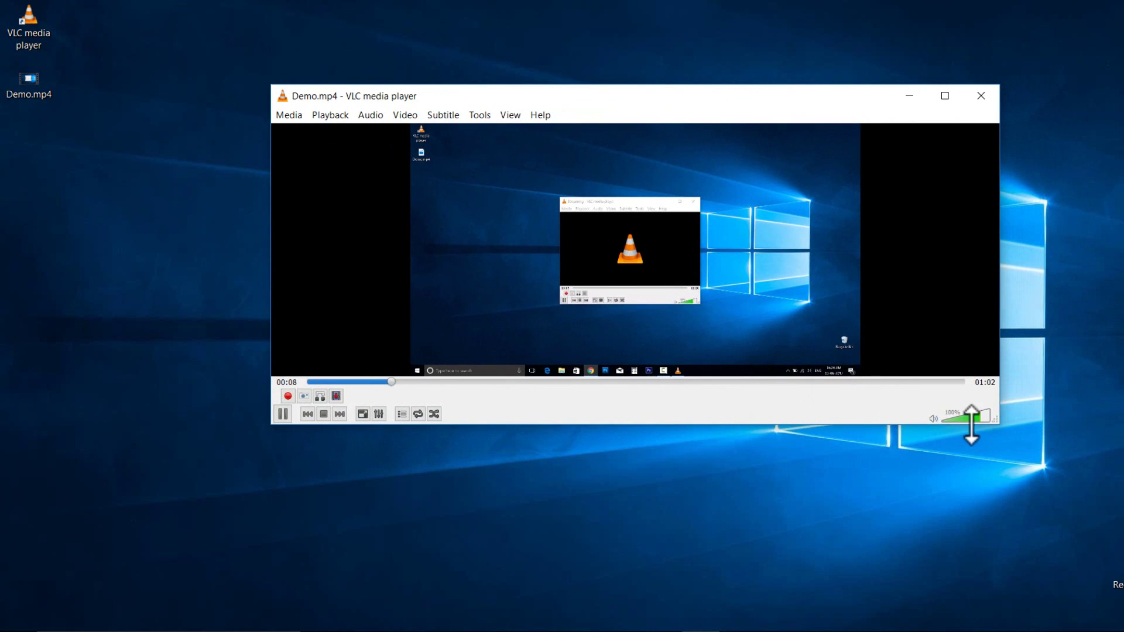
mouse_move(993, 422)
mouse_down()
mouse_move(811, 457)
mouse_move(822, 474)
mouse_up()
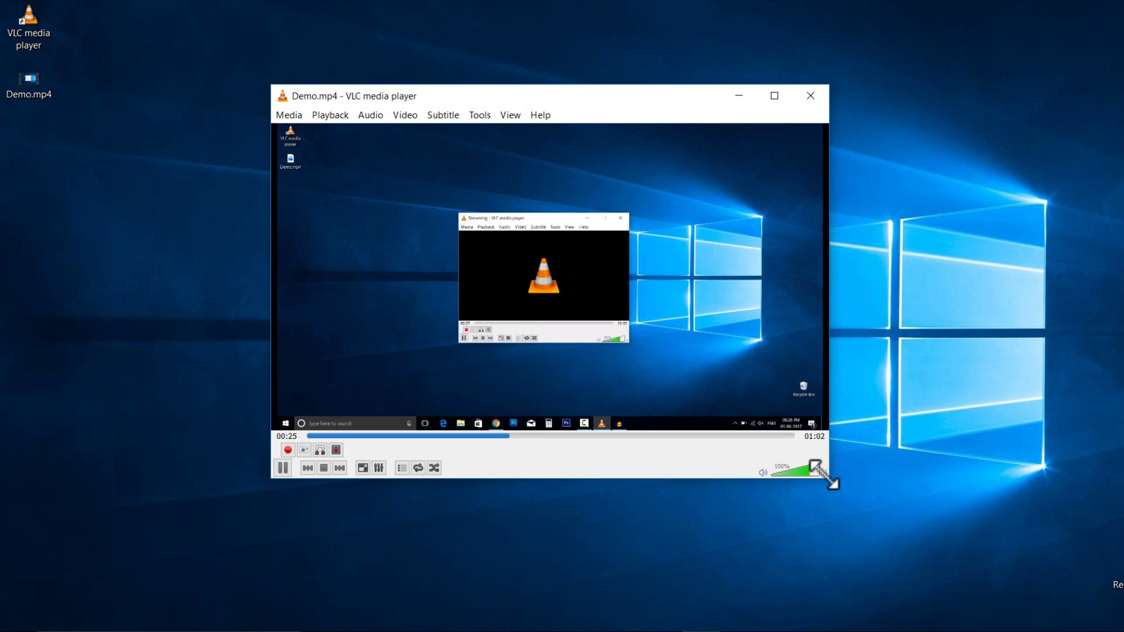
Close the VLC player window and return to Audacity
click(817, 100)
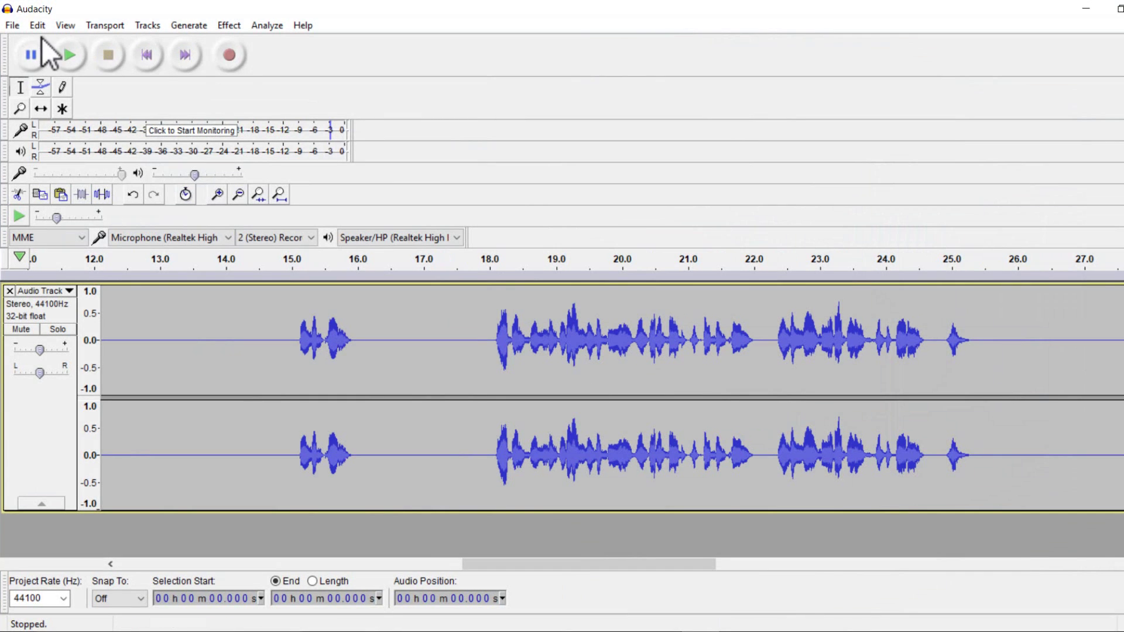
click(13, 26)
click(356, 21)
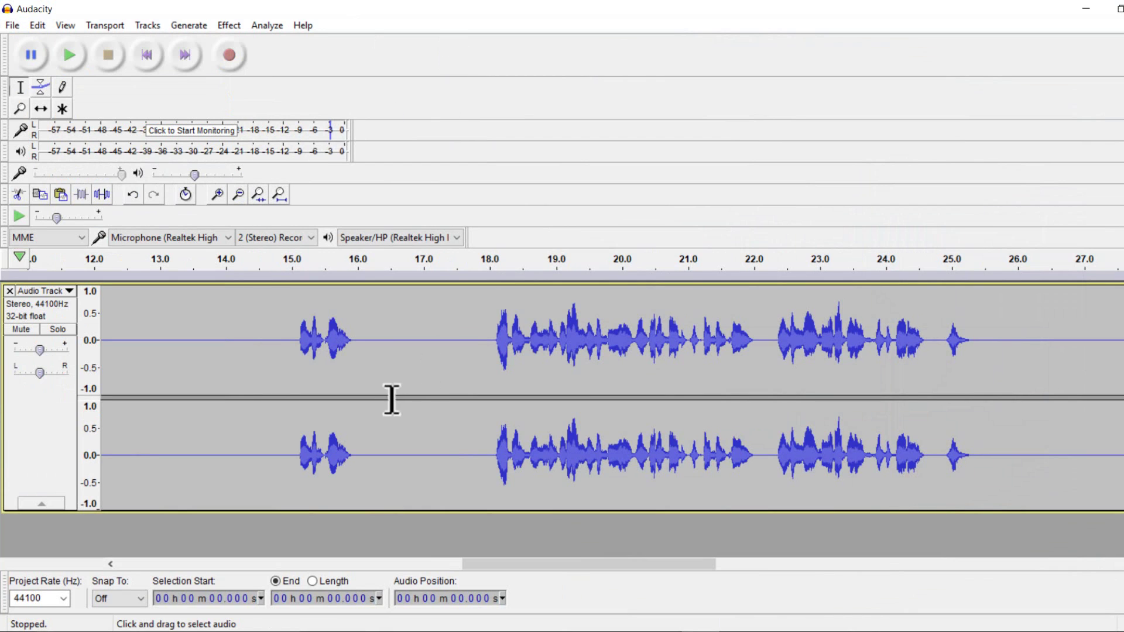
Export the voice track as 'audio' WAV with default metadata, then close Audacity
click(18, 25)
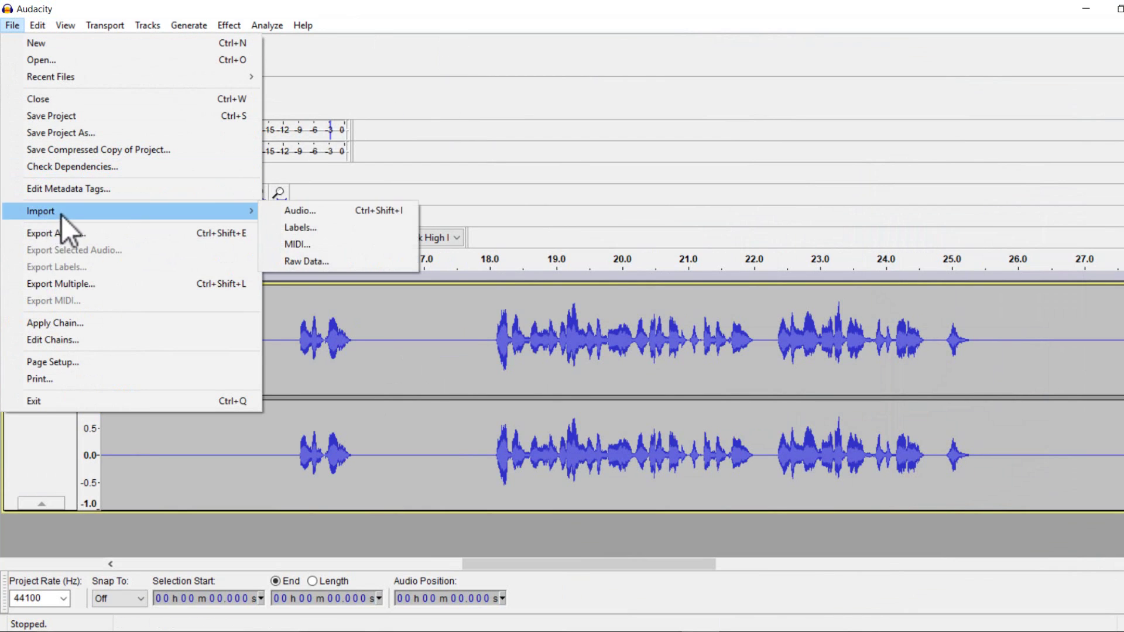
click(138, 232)
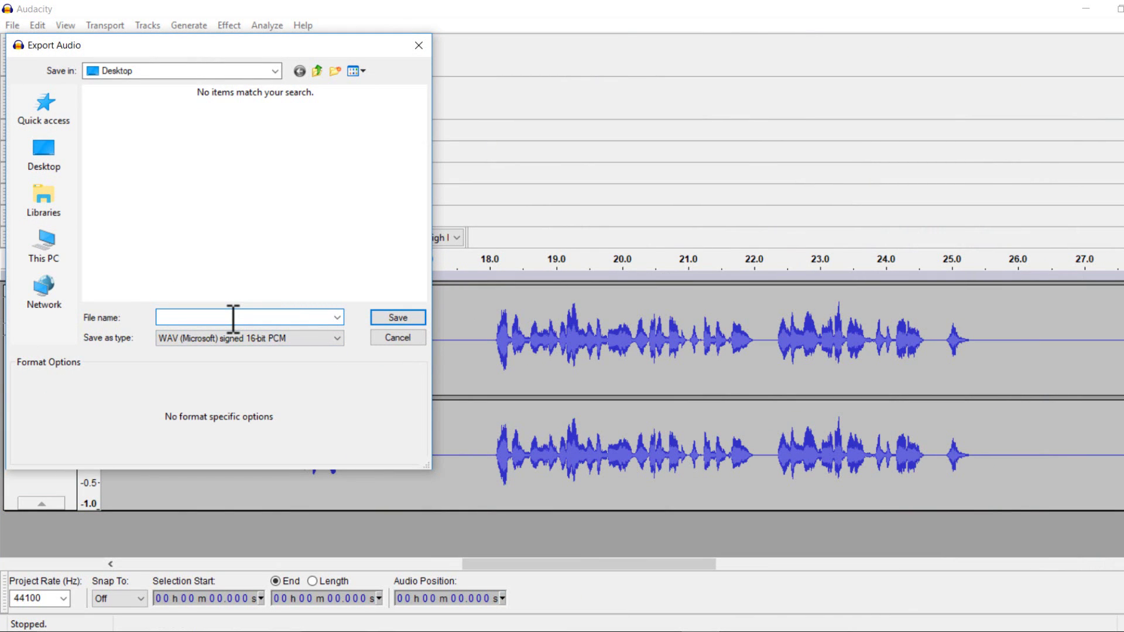
text(audio)
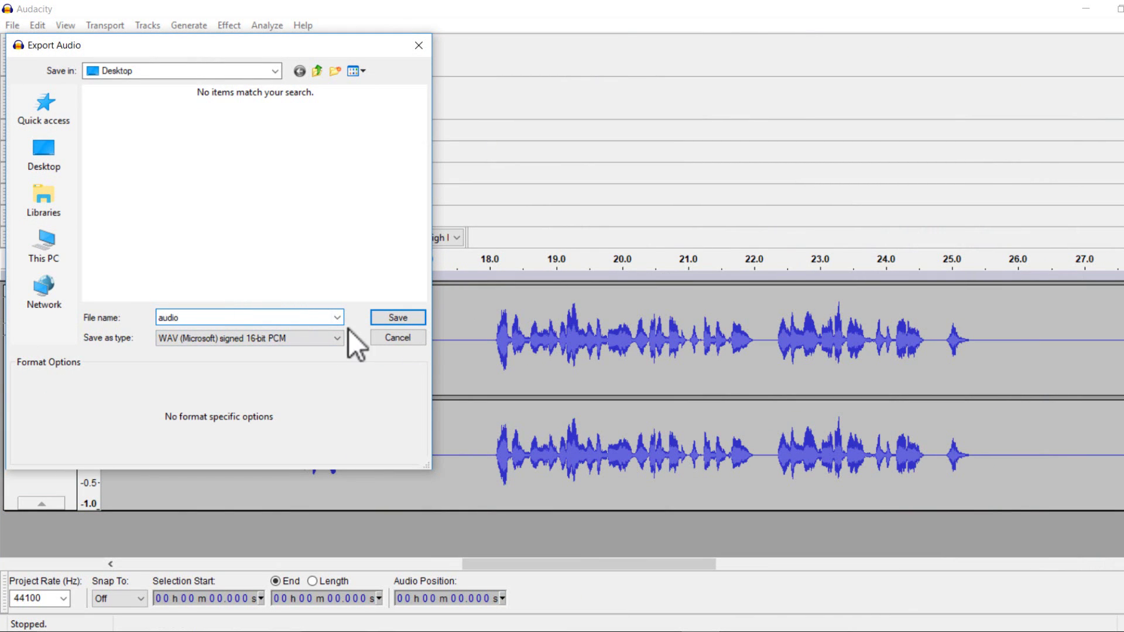
click(398, 317)
click(676, 446)
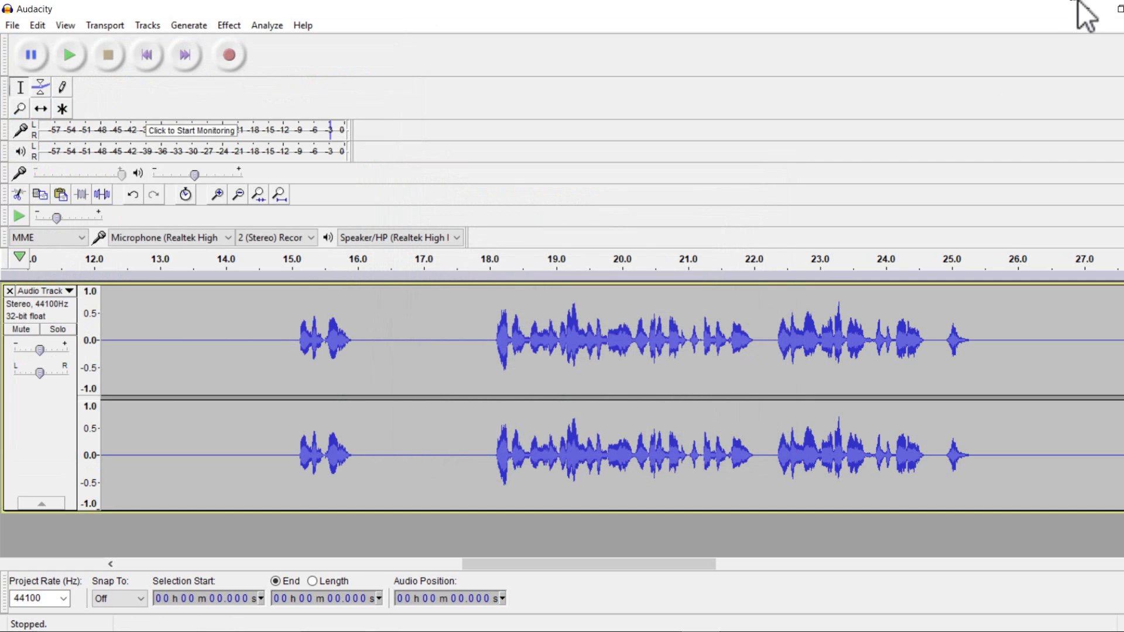
click(1104, 12)
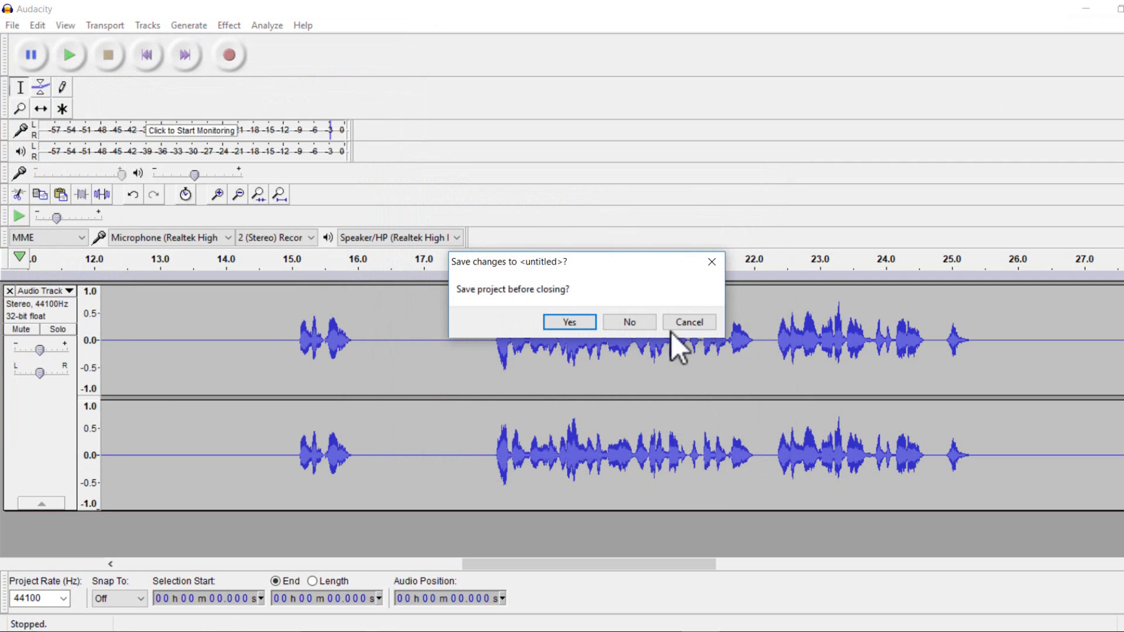
click(630, 324)
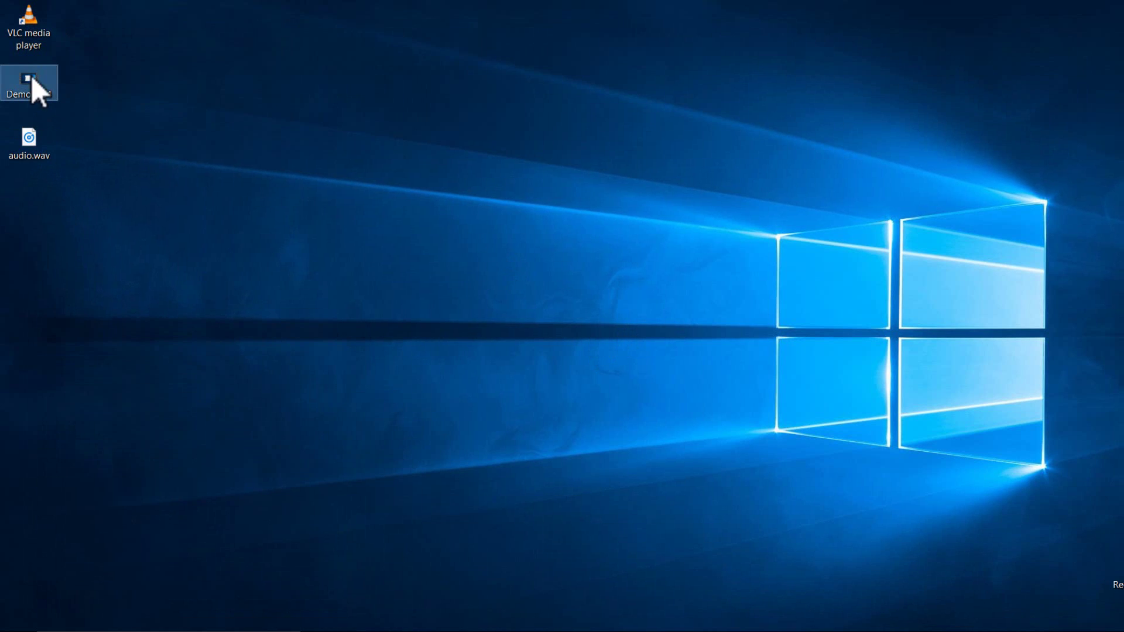
mouse_move(82, 78)
mouse_down()
mouse_move(51, 123)
mouse_move(53, 146)
mouse_up()
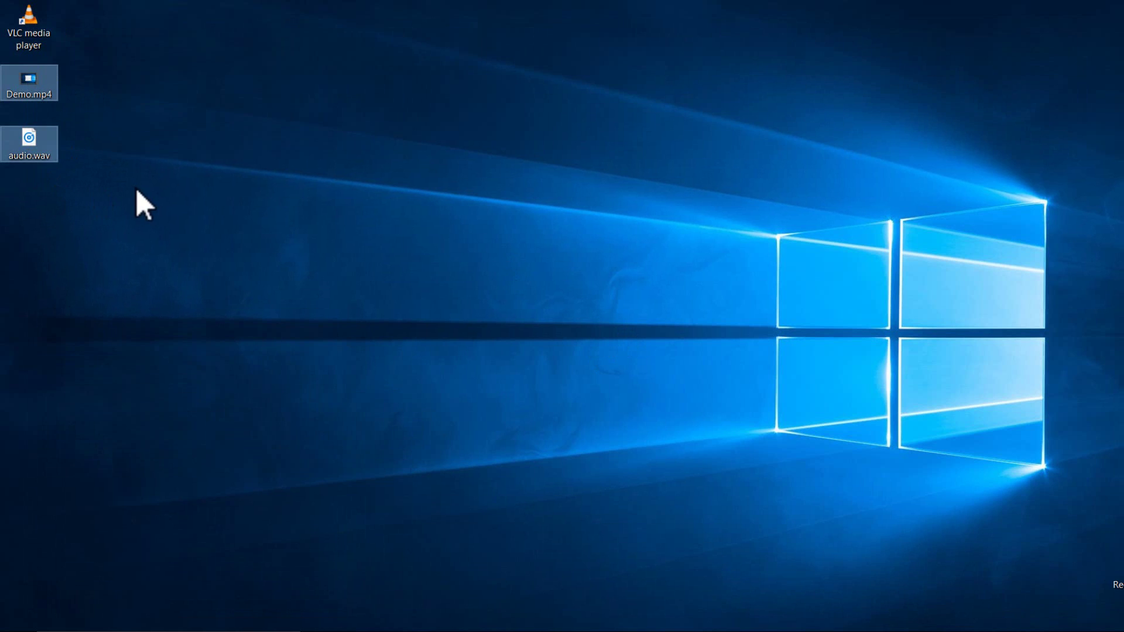
click(136, 187)
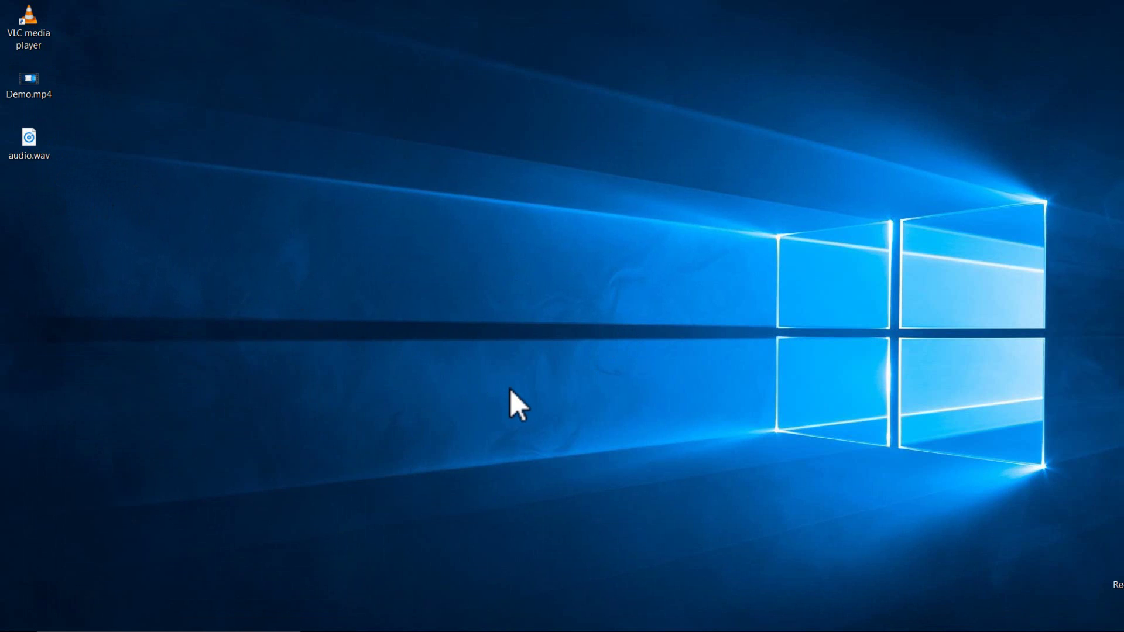